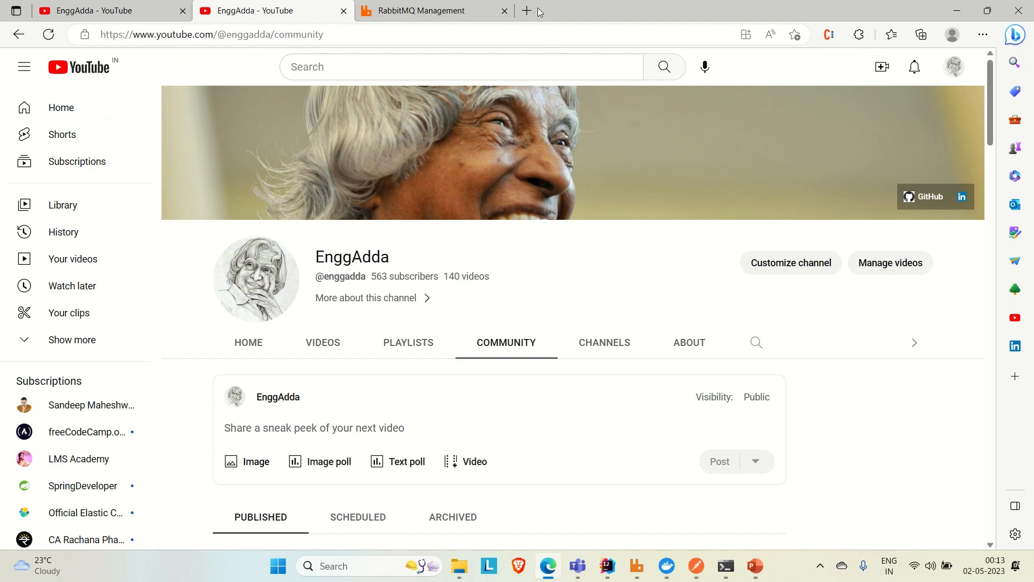
- Search the web for "rabbit mq install" in a new browser tab
click(528, 10)
text(rabbit)
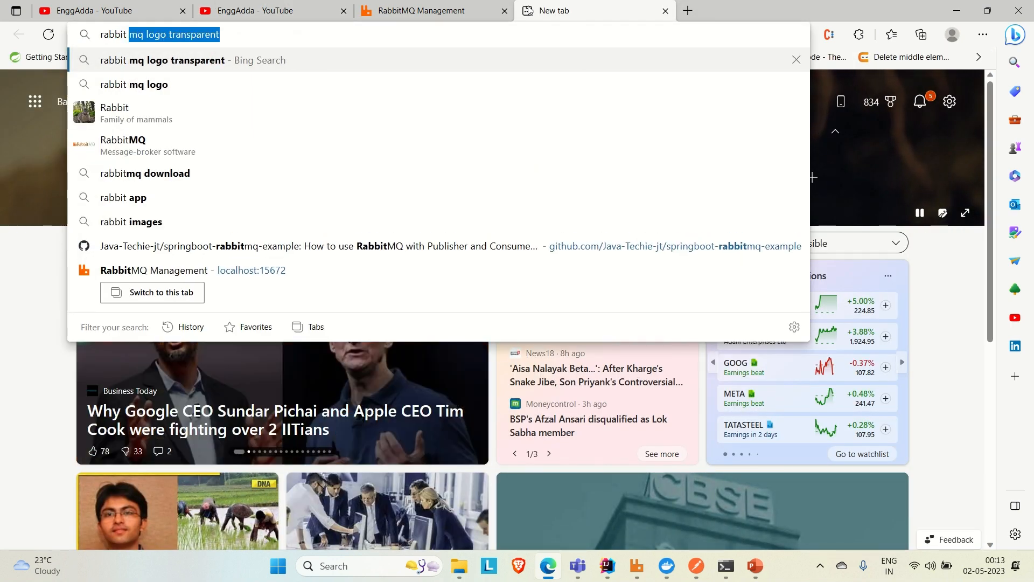
text( mq insta)
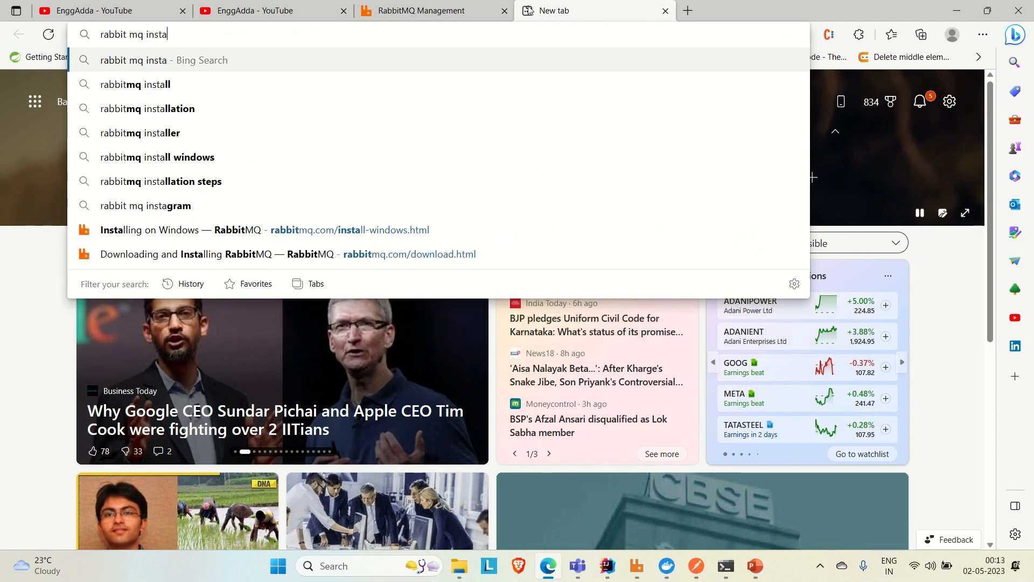
text(ll)
key(Return)
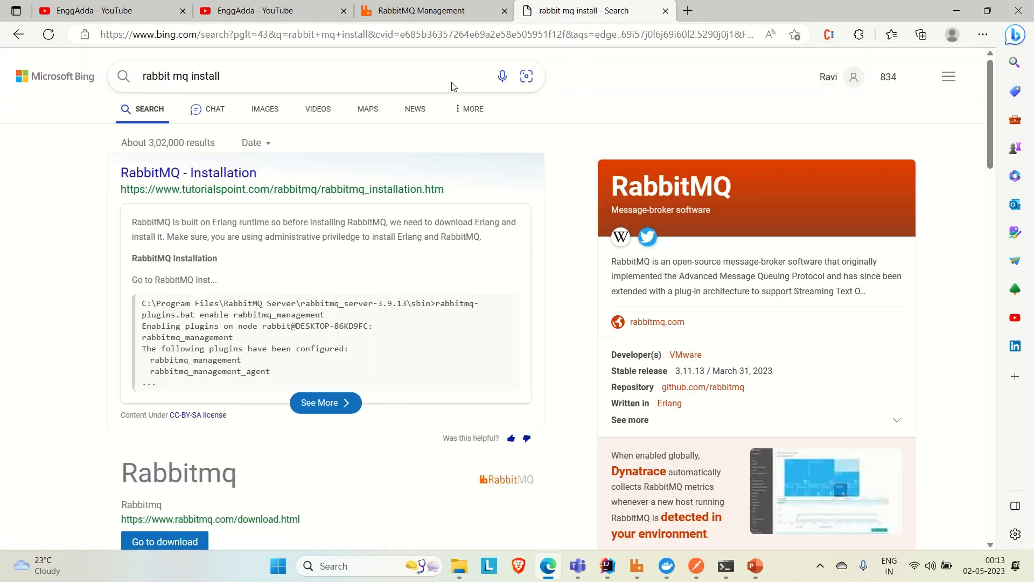
- Open the "Downloading and Installing RabbitMQ" page on rabbitmq.com from the search results
scroll(165, 355, down, 3)
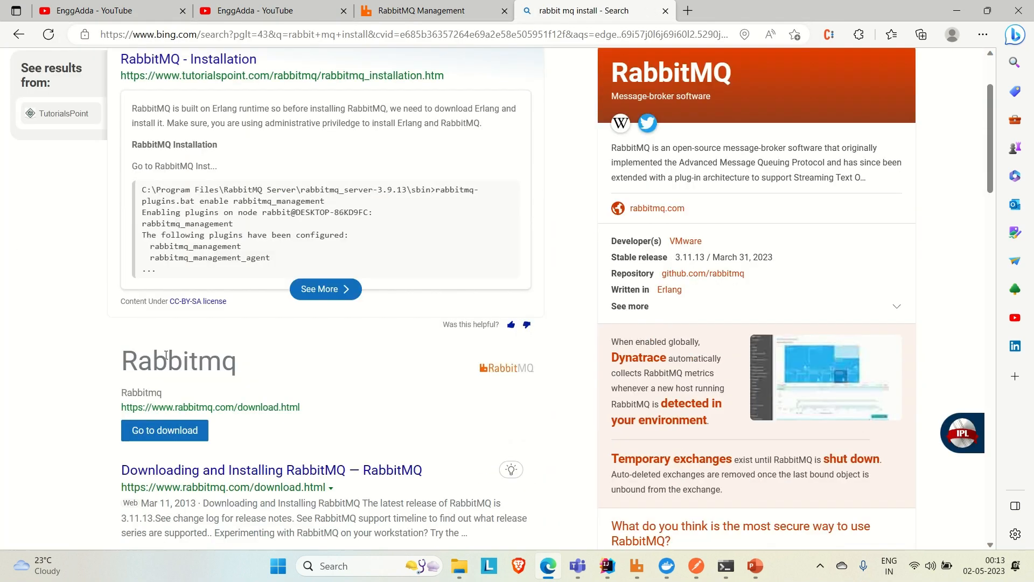
scroll(165, 356, down, 1)
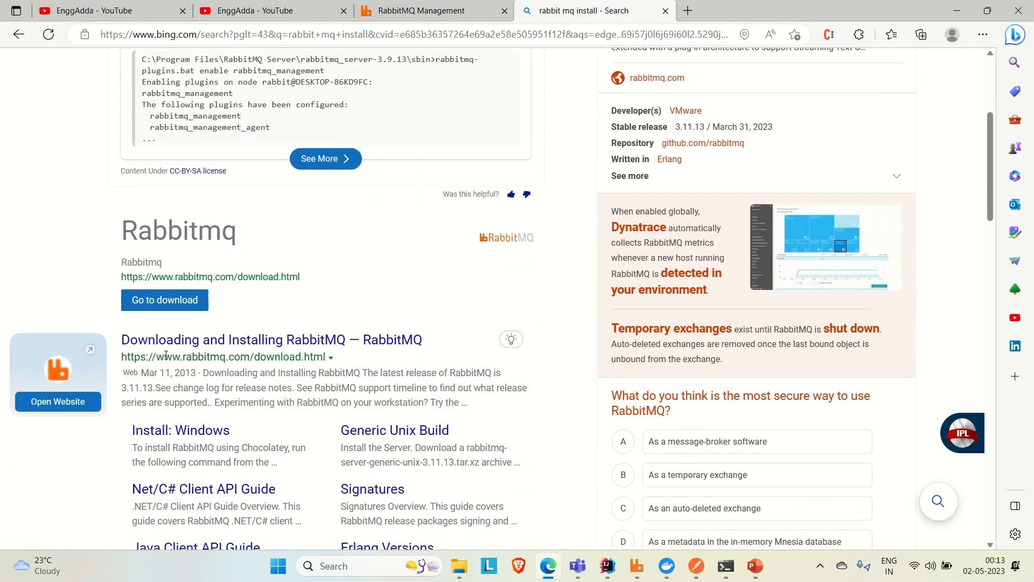
click(222, 348)
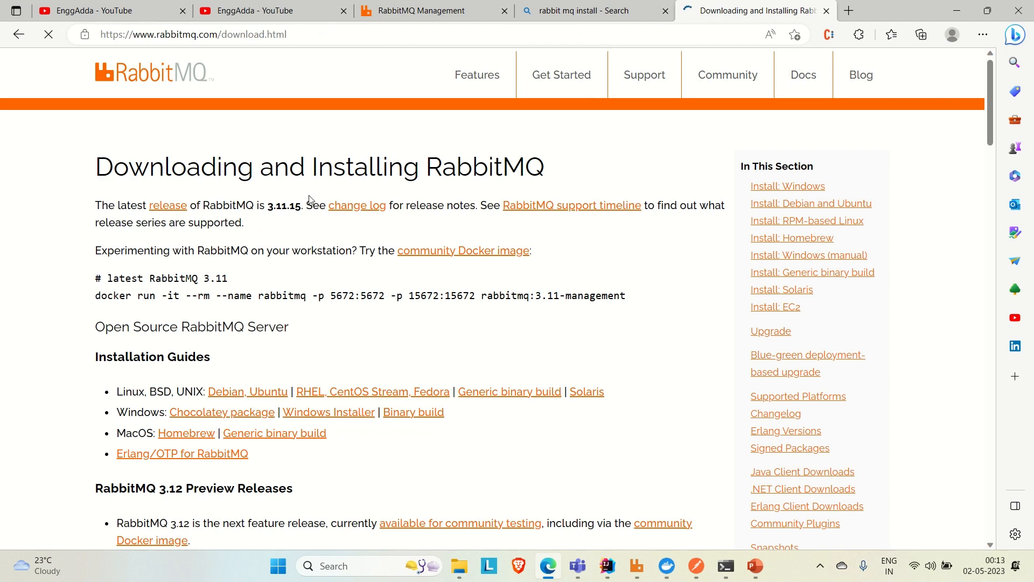
- Open the Windows Installer guide from the RabbitMQ installation guides
scroll(272, 334, down, 3)
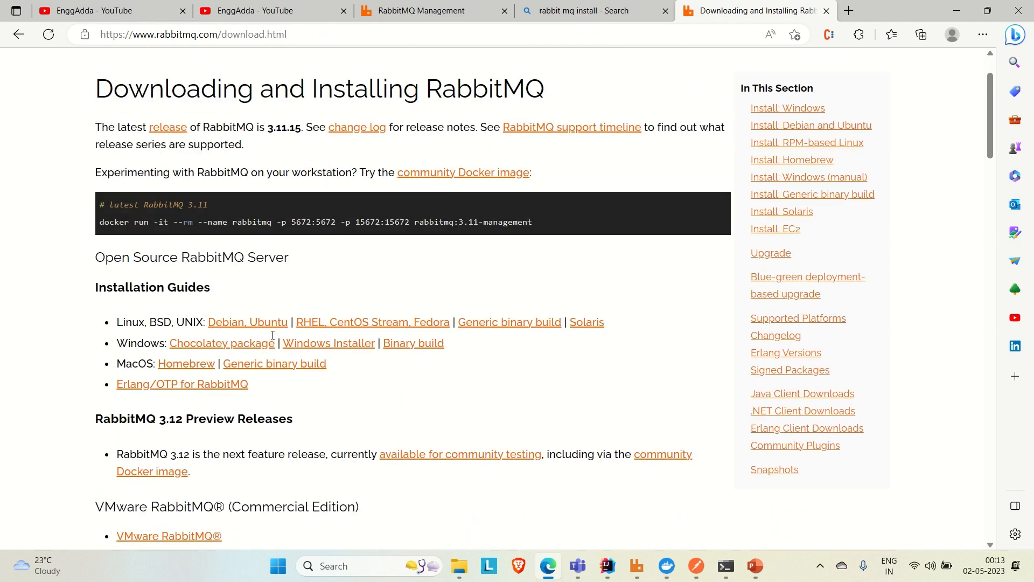
scroll(254, 369, down, 1)
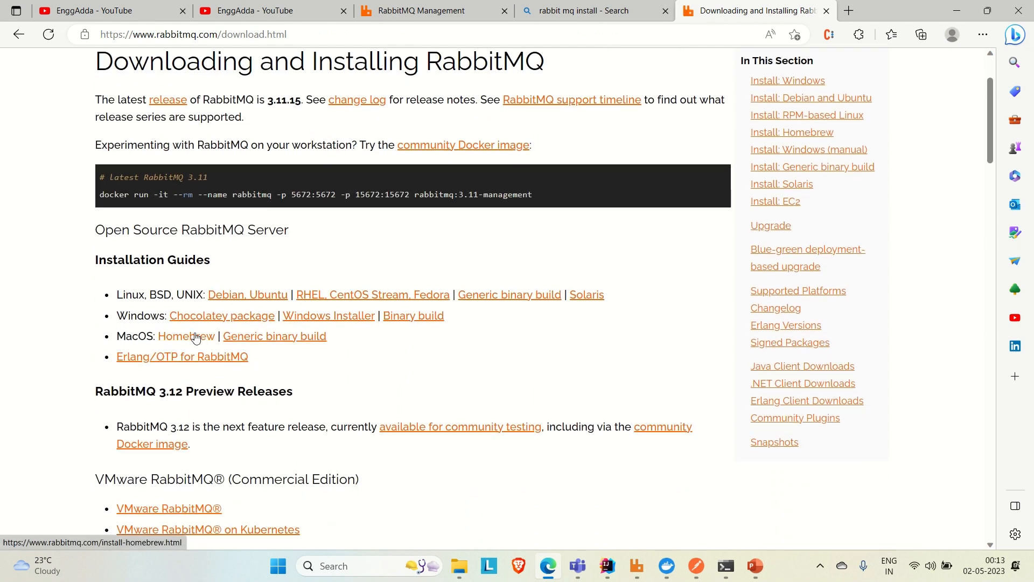
click(335, 320)
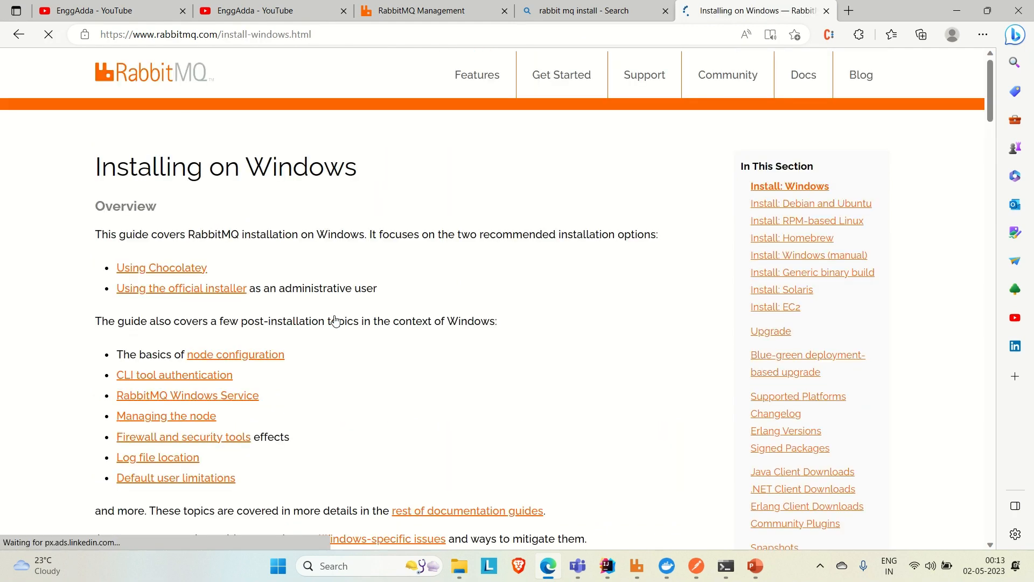
- Download rabbitmq-server-3.11.15.exe from the Direct Downloads section of the Windows guide, pausing and resuming the download
scroll(377, 364, down, 1)
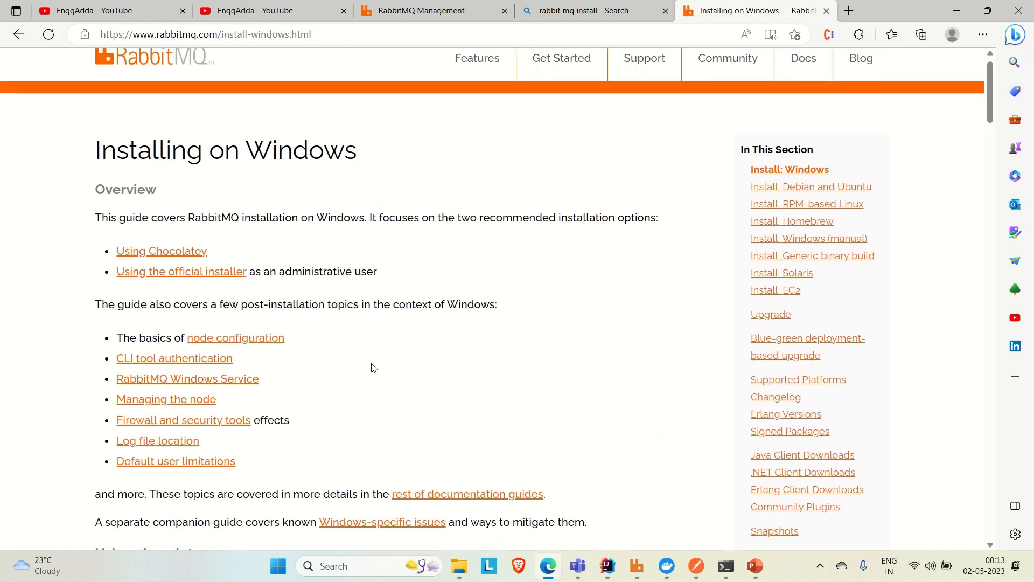
scroll(374, 368, down, 2)
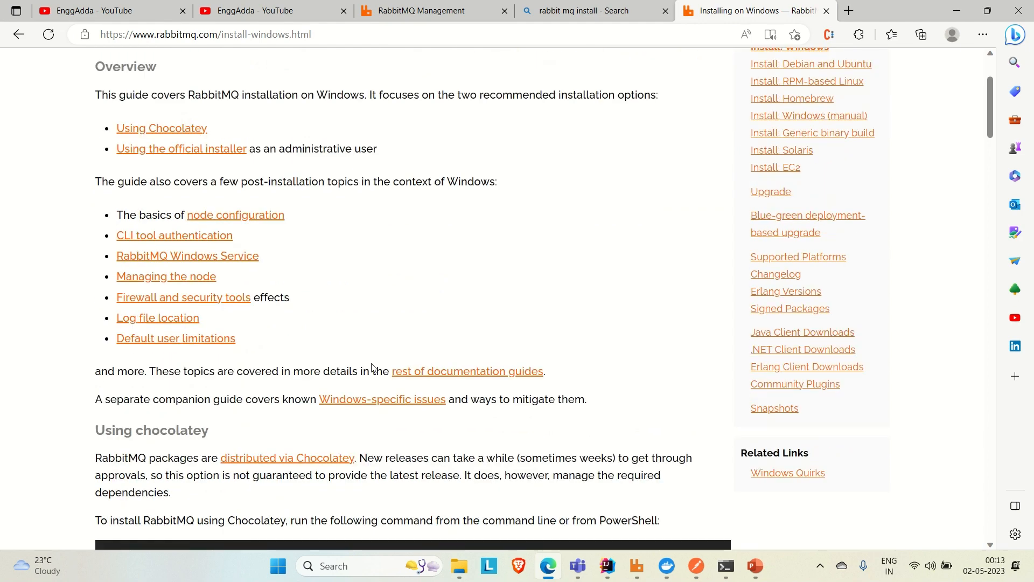
scroll(372, 368, down, 5)
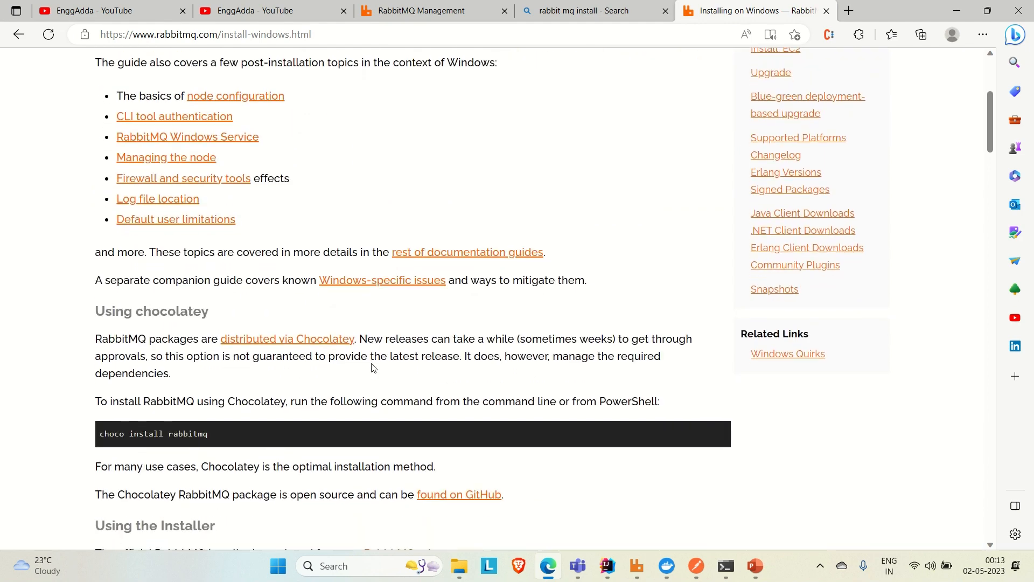
scroll(373, 368, down, 2)
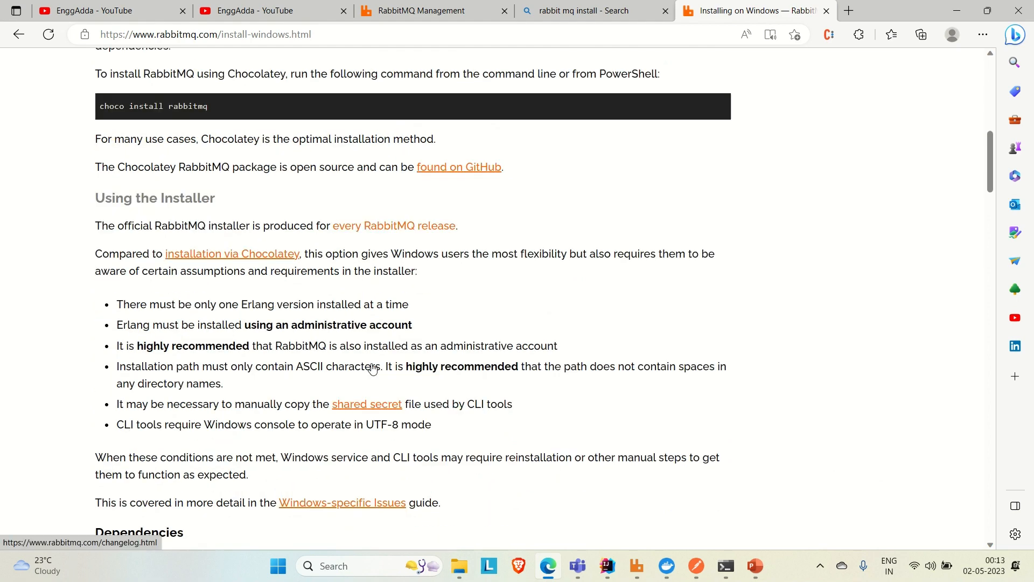
scroll(372, 368, down, 5)
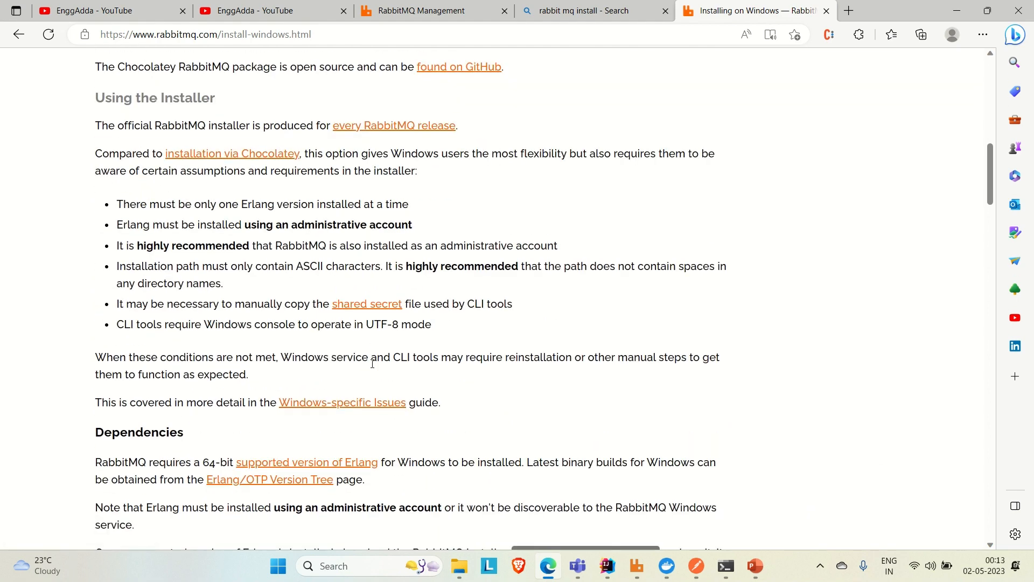
scroll(372, 368, down, 1)
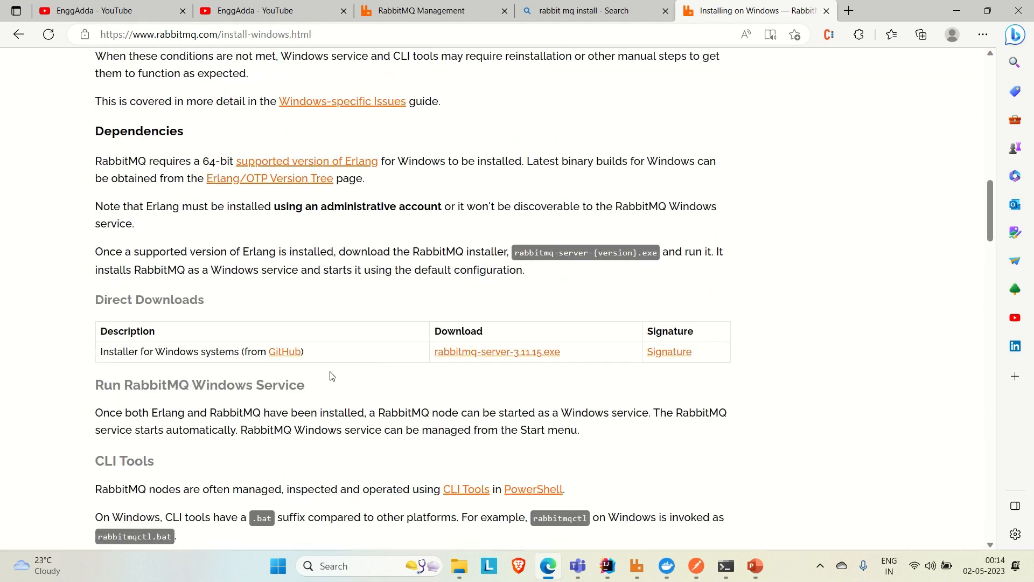
click(469, 361)
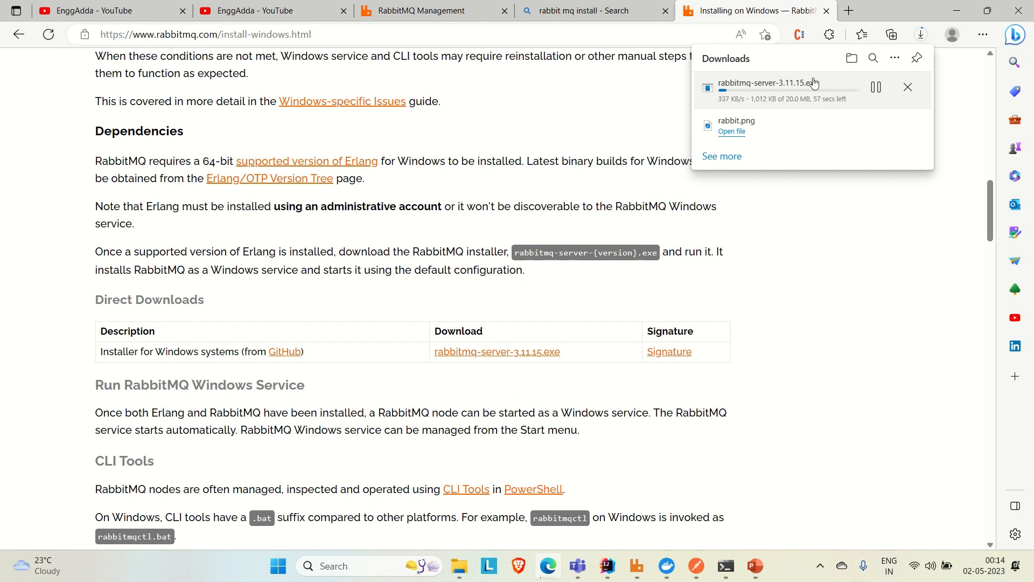
click(875, 87)
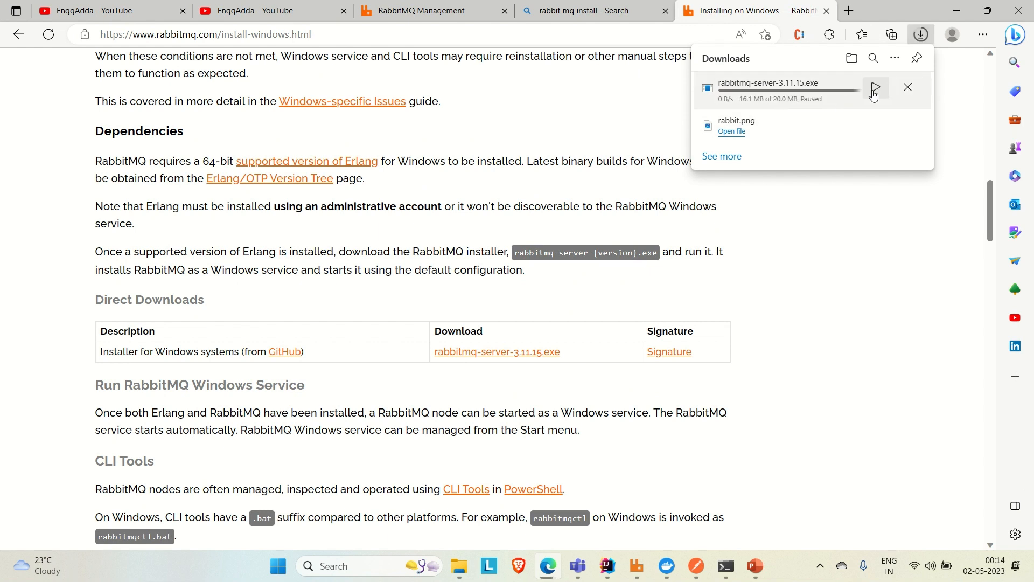
click(874, 89)
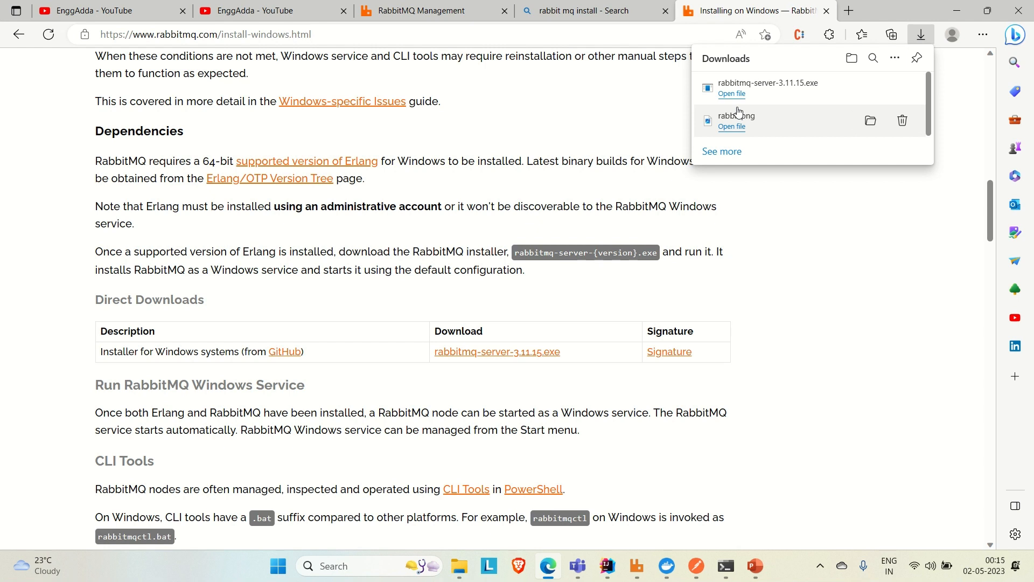
- Search the web for "erlang otp" in a new browser tab and open the Download page of erlang.org
click(849, 11)
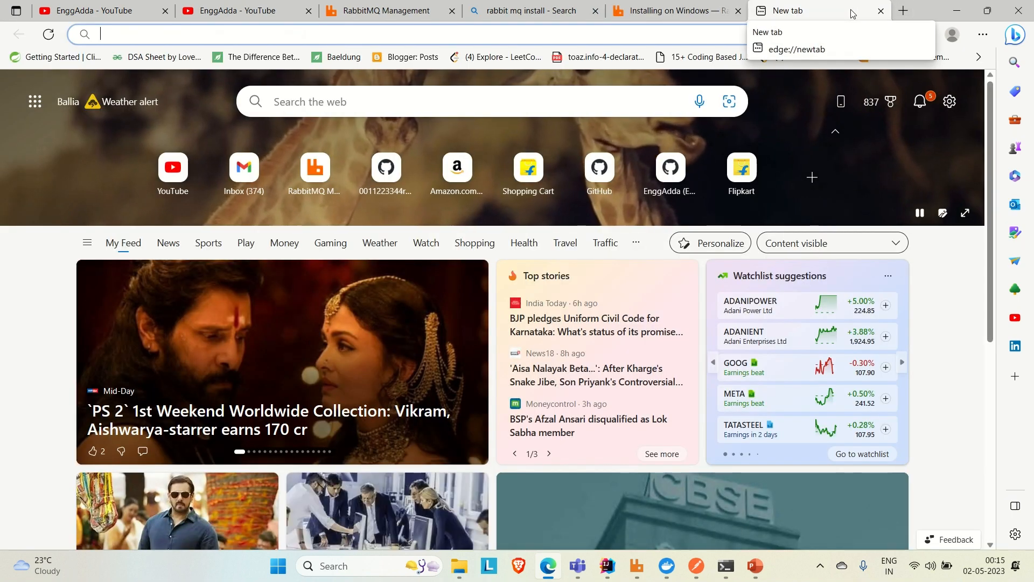
text(r)
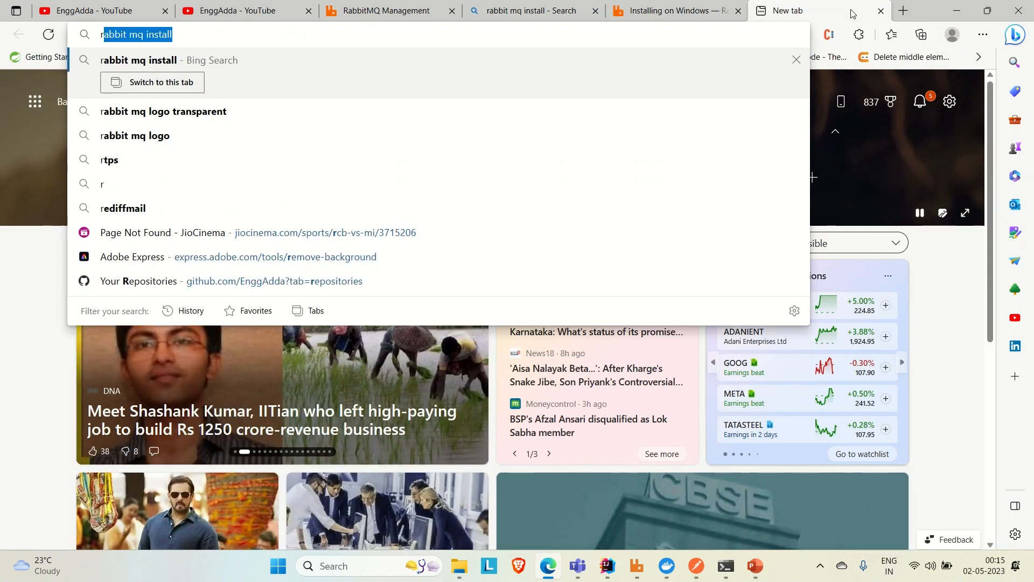
key(BackSpace)
key(BackSpace)
text(erlang)
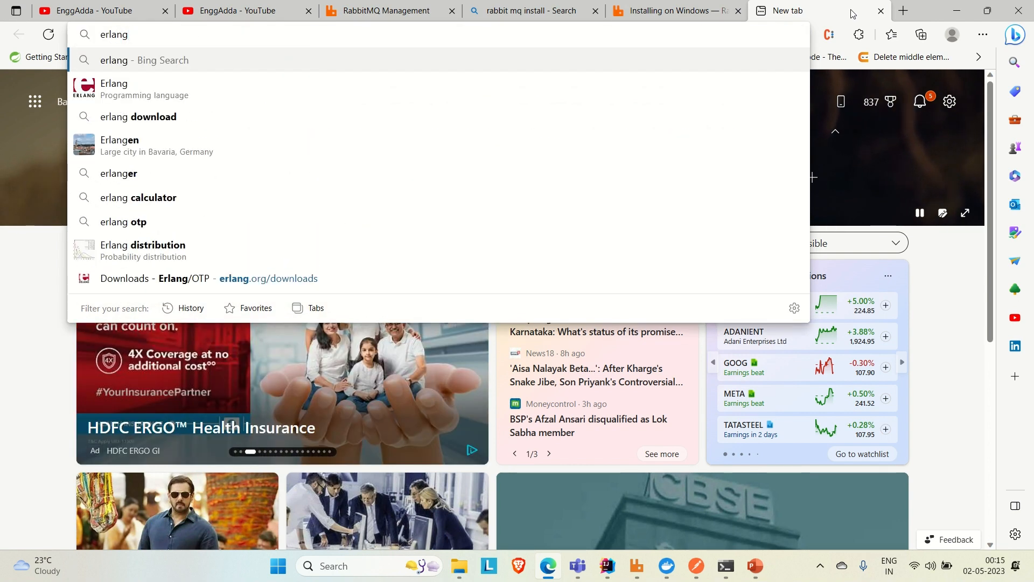
text( otp)
key(Return)
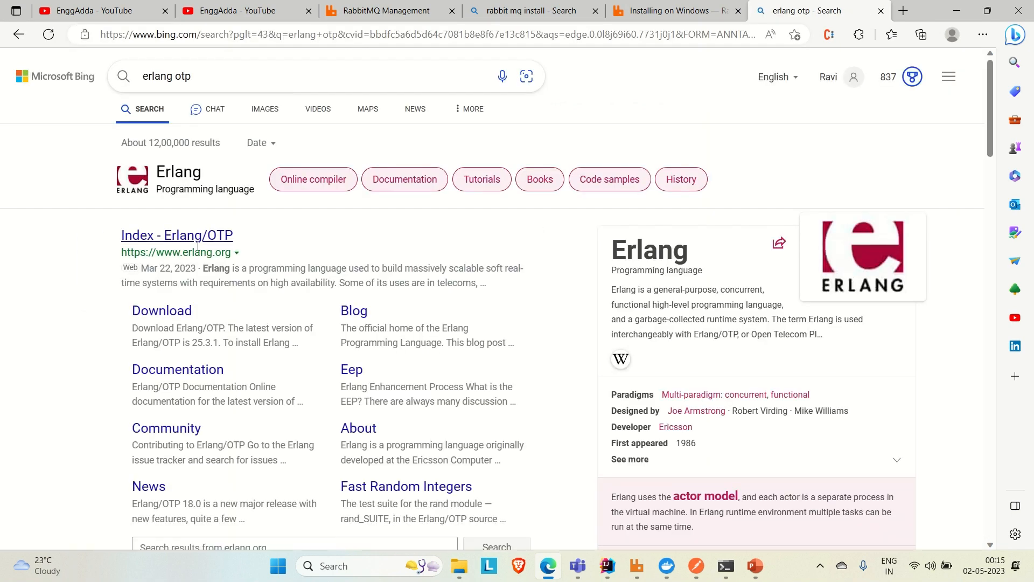
scroll(201, 322, down, 1)
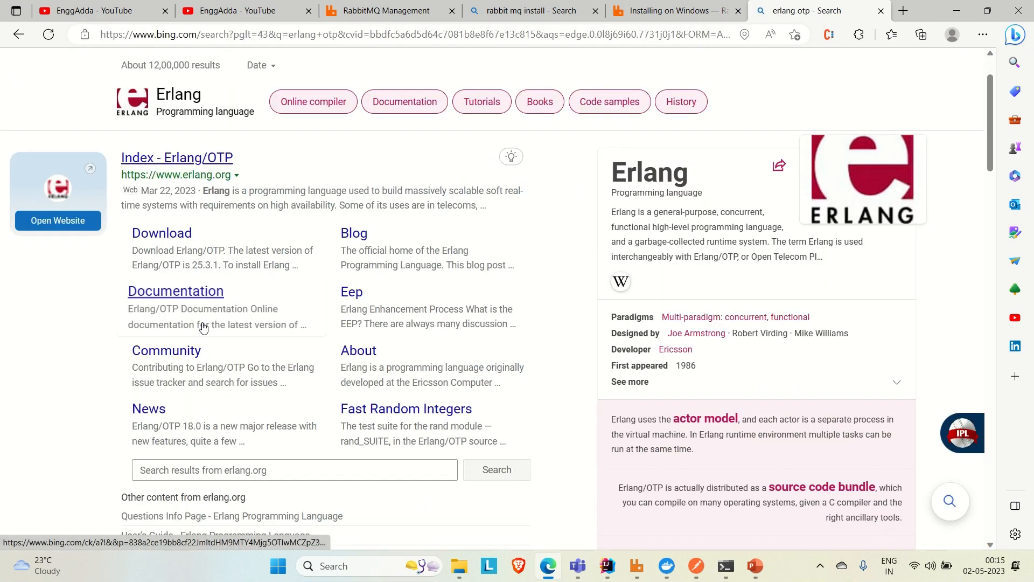
click(173, 238)
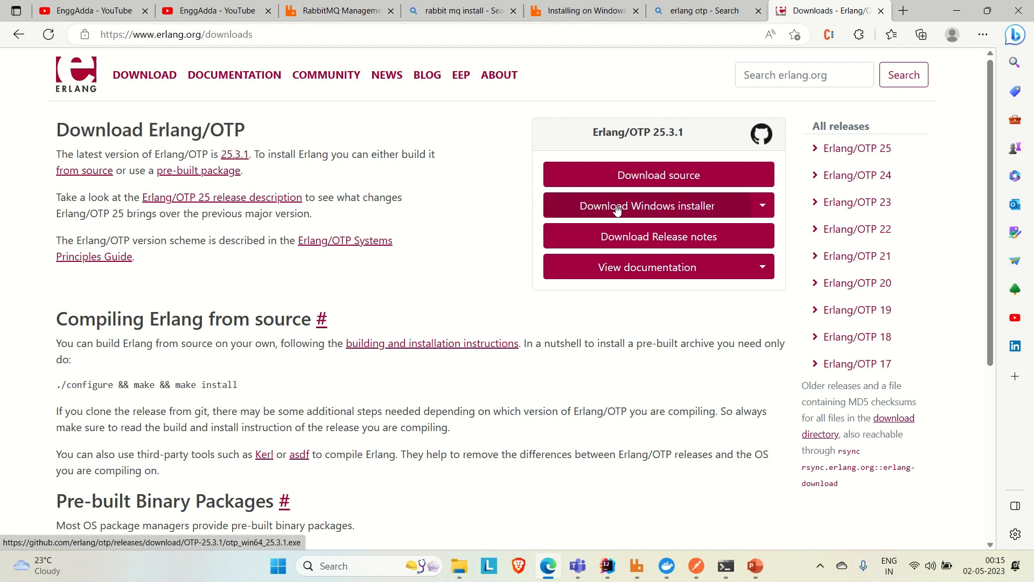
- Start downloading the 64-bit Windows installer of Erlang/OTP 25.3.1 and pause the download
click(763, 205)
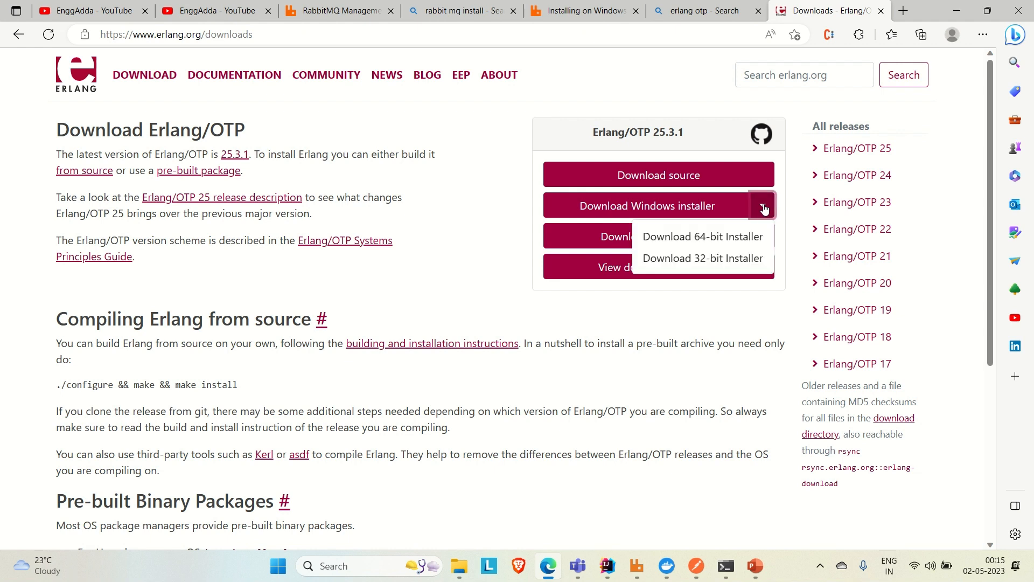
click(685, 241)
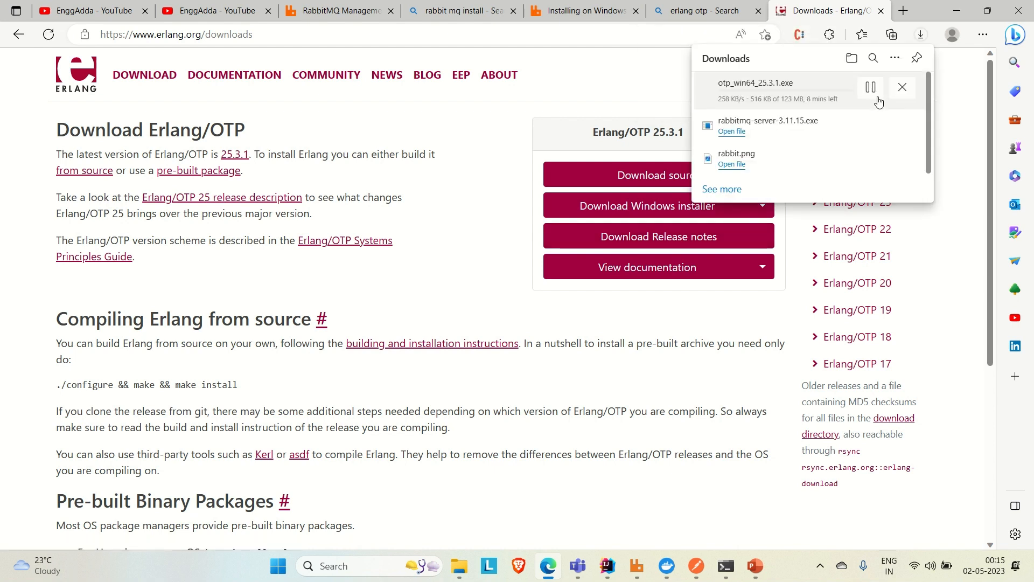
click(875, 87)
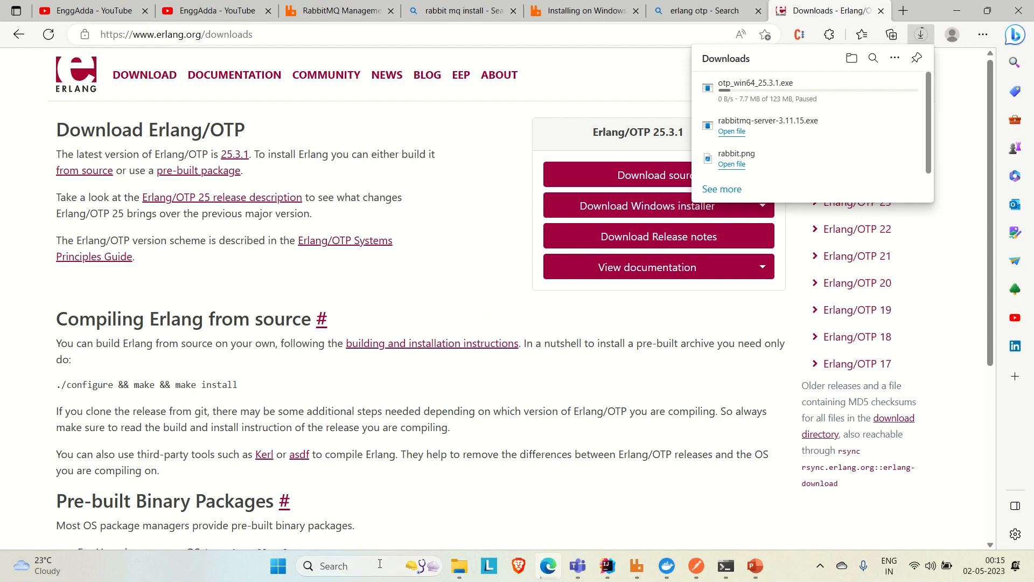
- Open the system's environment variables, examine the ERLANG_HOME user variable, and close the list
click(379, 563)
text(en)
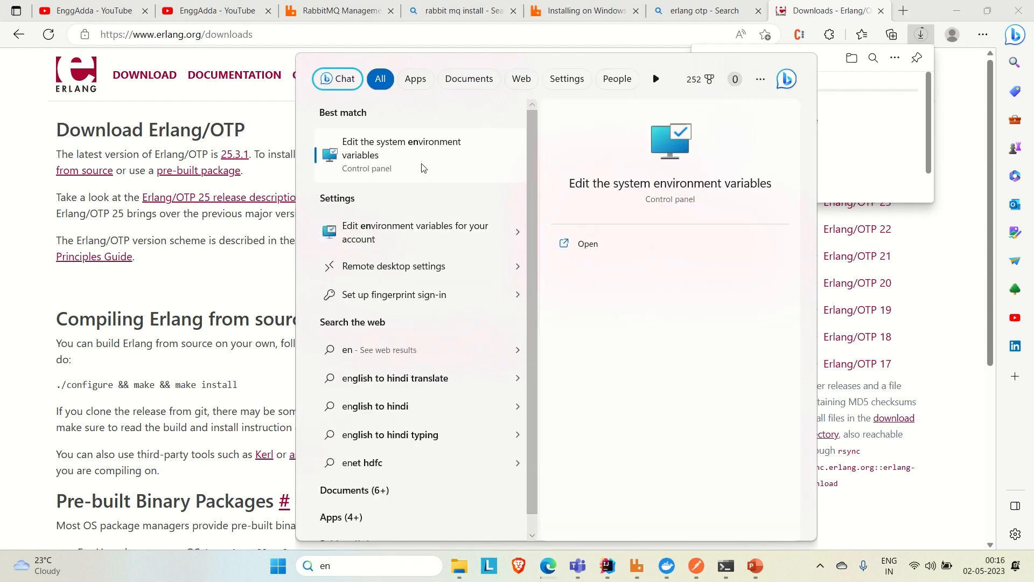
click(423, 168)
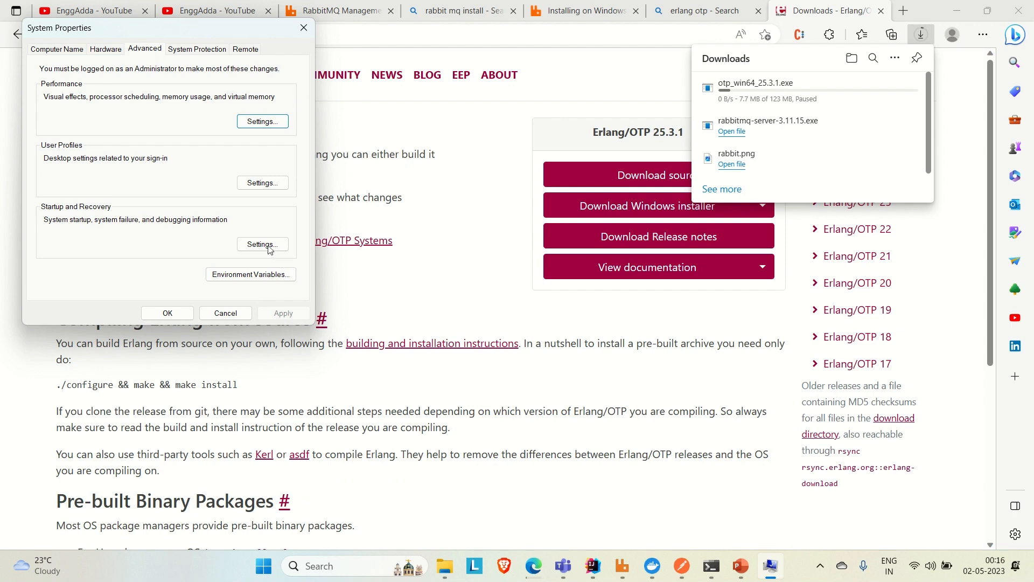
click(249, 276)
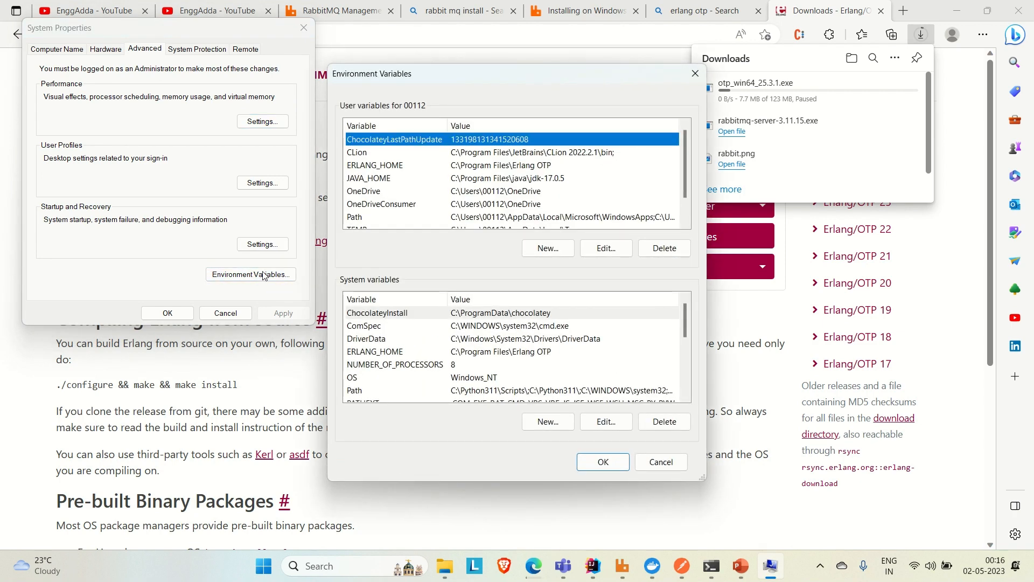
click(373, 167)
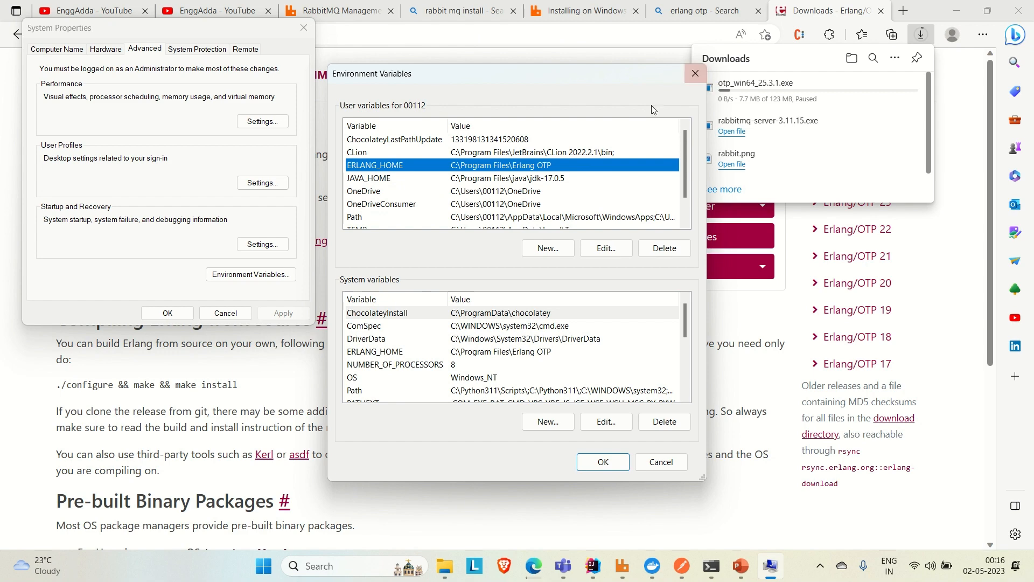
click(694, 76)
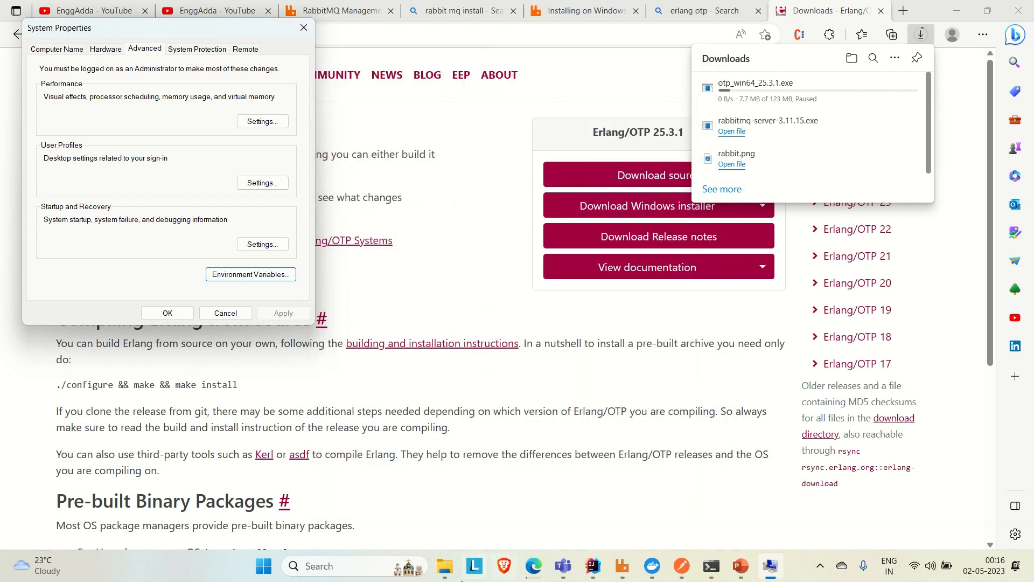
- Browse in File Explorer to C:\Program Files\Erlang OTP, show the folder's full path, and minimize the window
mouse_move(446, 568)
click(419, 427)
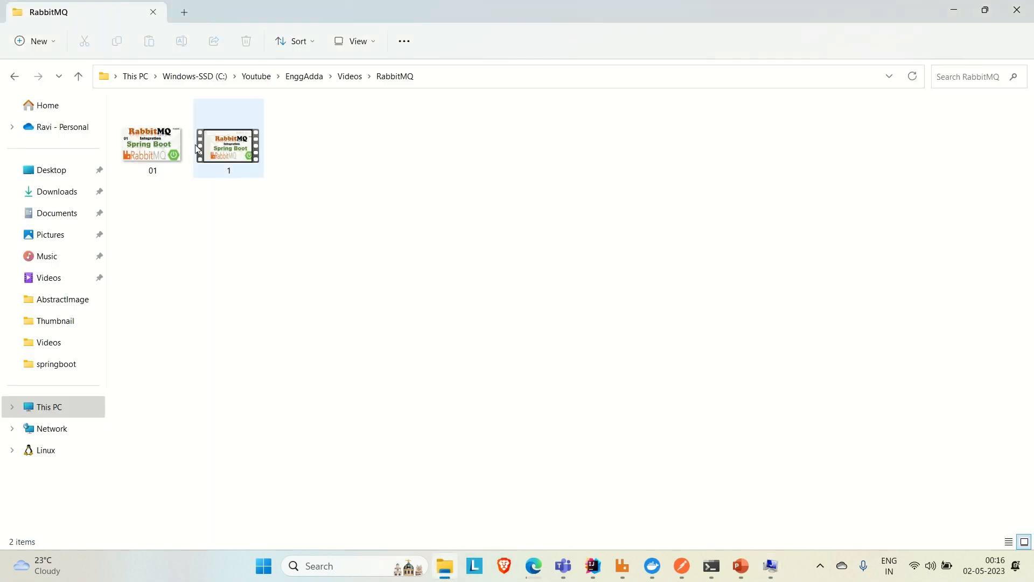
click(50, 405)
click(191, 143)
double_click(192, 142)
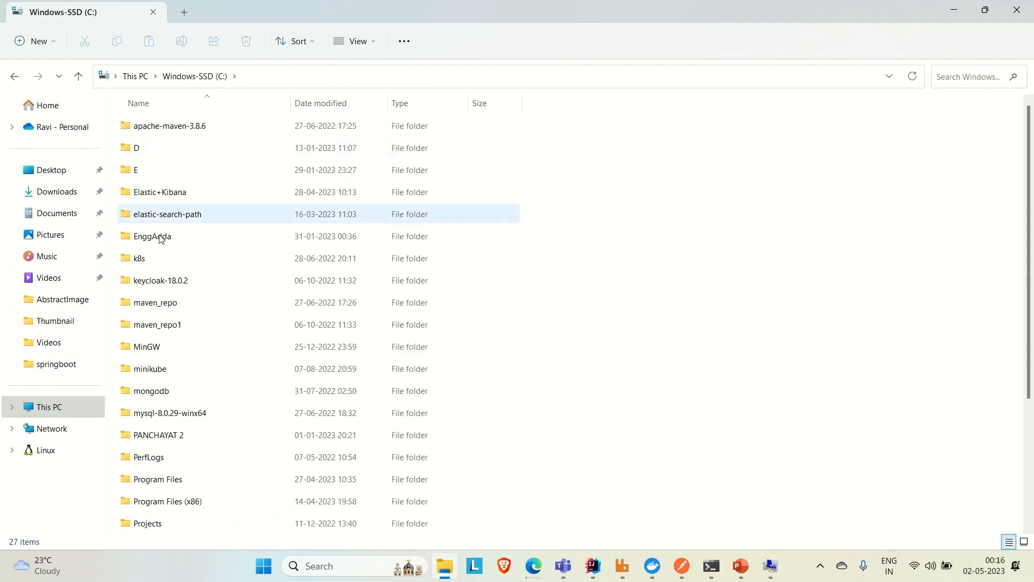
scroll(159, 328, down, 2)
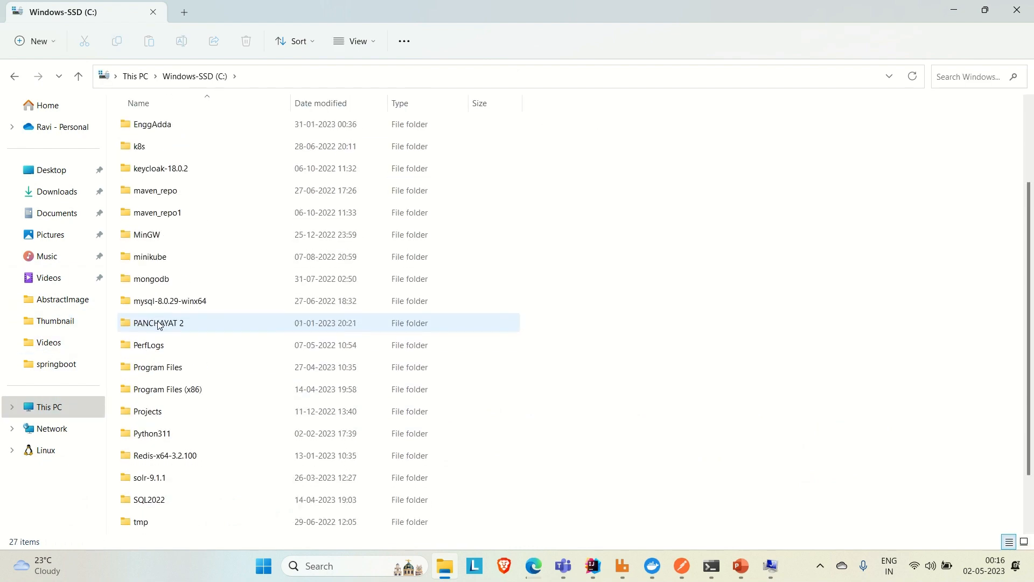
double_click(156, 367)
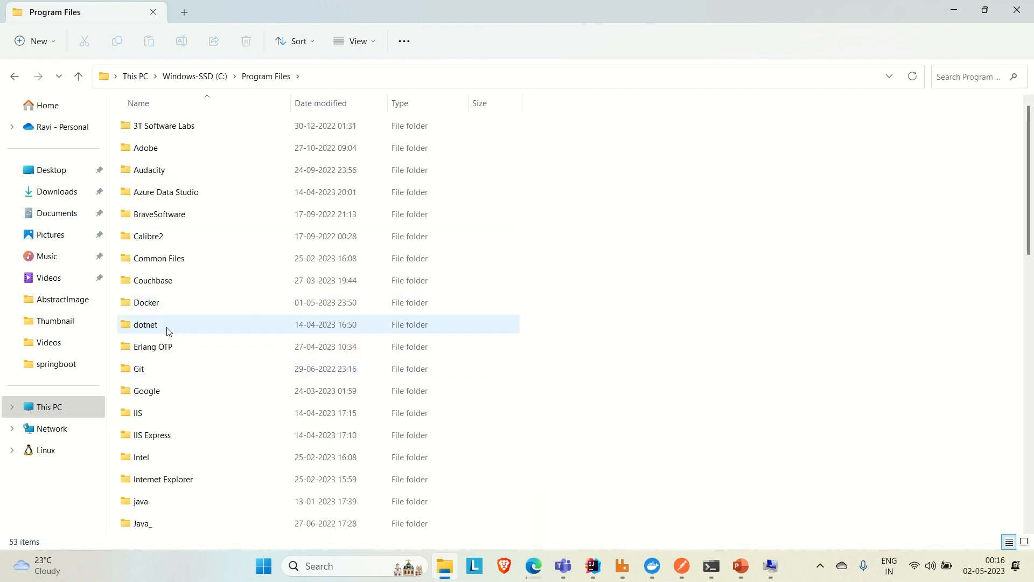
double_click(158, 349)
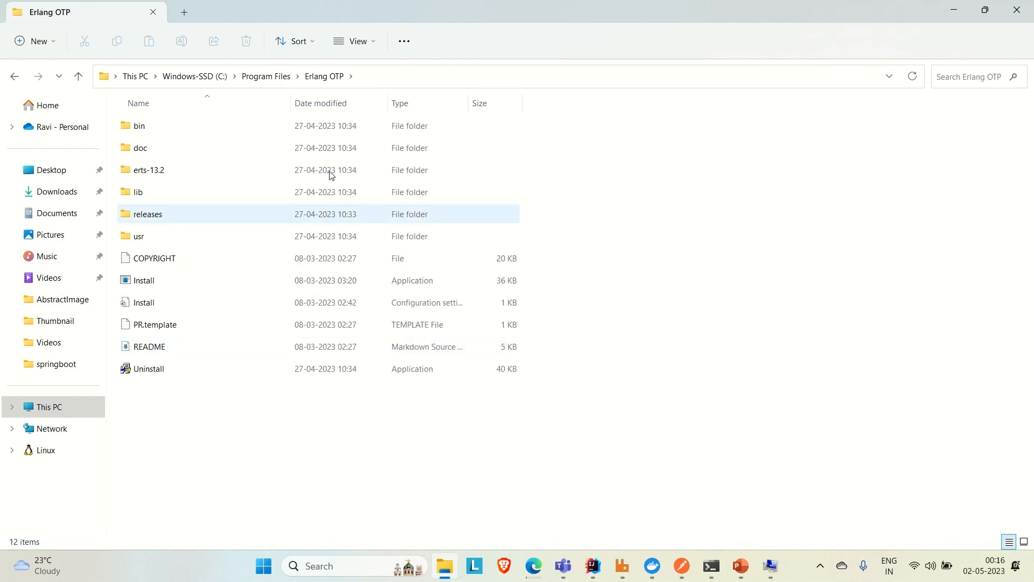
click(379, 79)
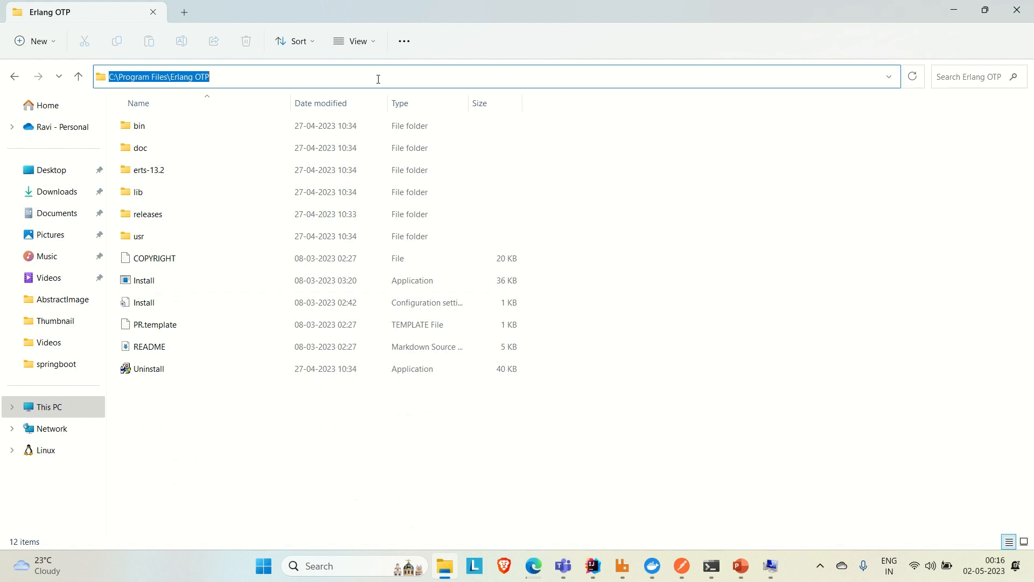
click(954, 10)
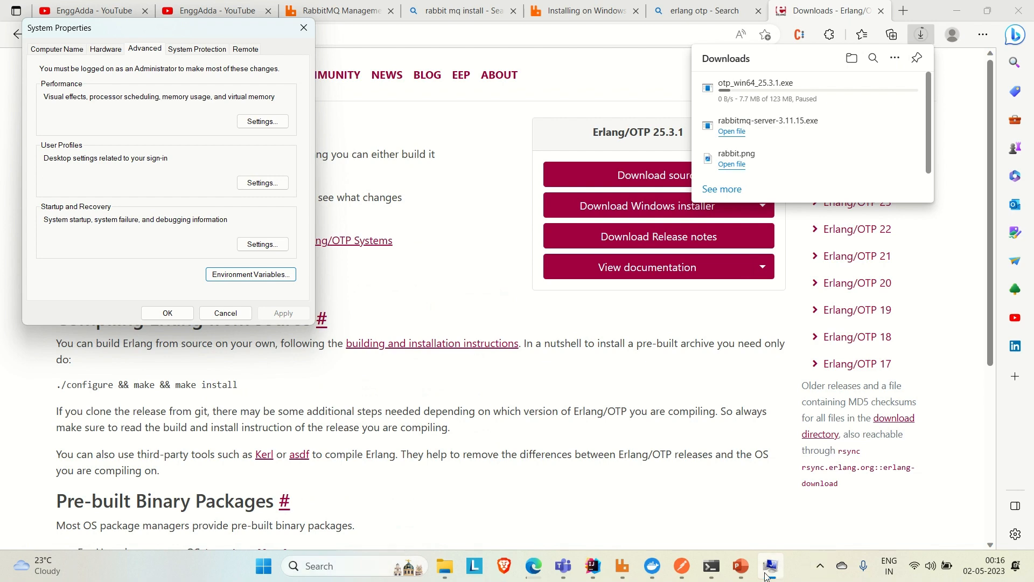
- Reopen the environment variables to check the ERLANG_HOME path, close the list, and return to the Erlang downloads page
click(209, 277)
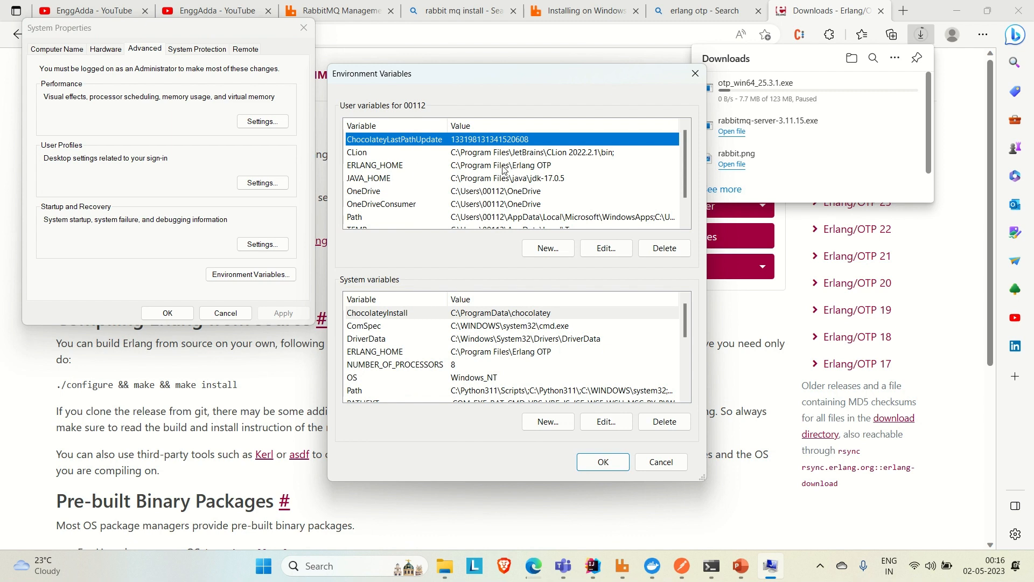
click(696, 73)
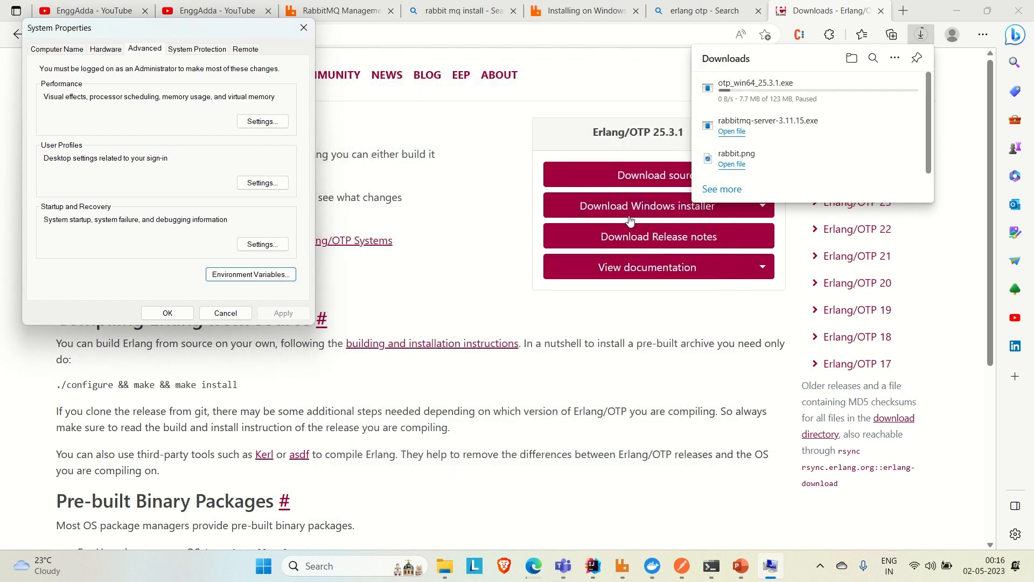
click(602, 500)
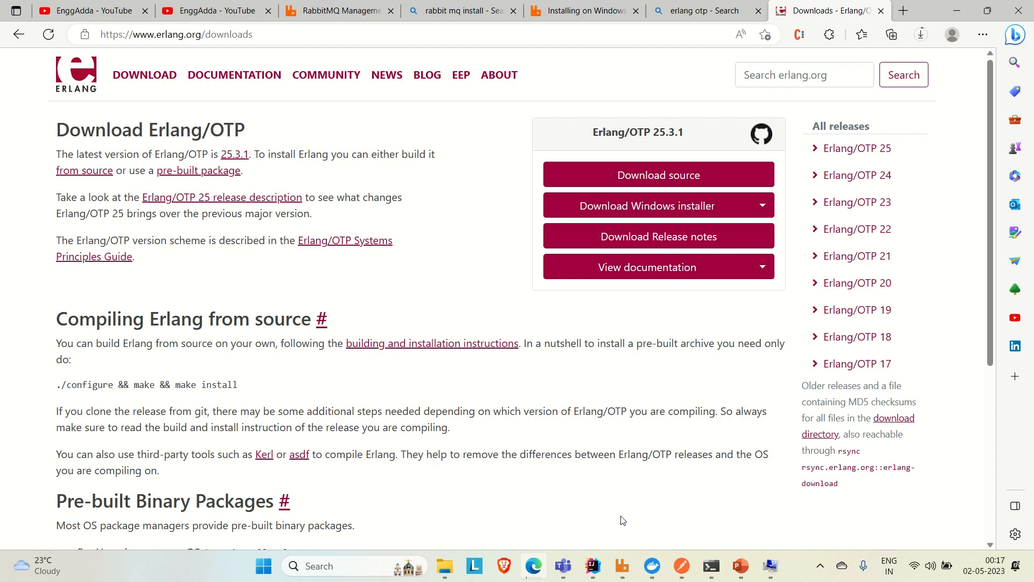
- Search Windows for "rabbit", run RabbitMQ Service - start with administrator rights, and minimize its console window
click(359, 566)
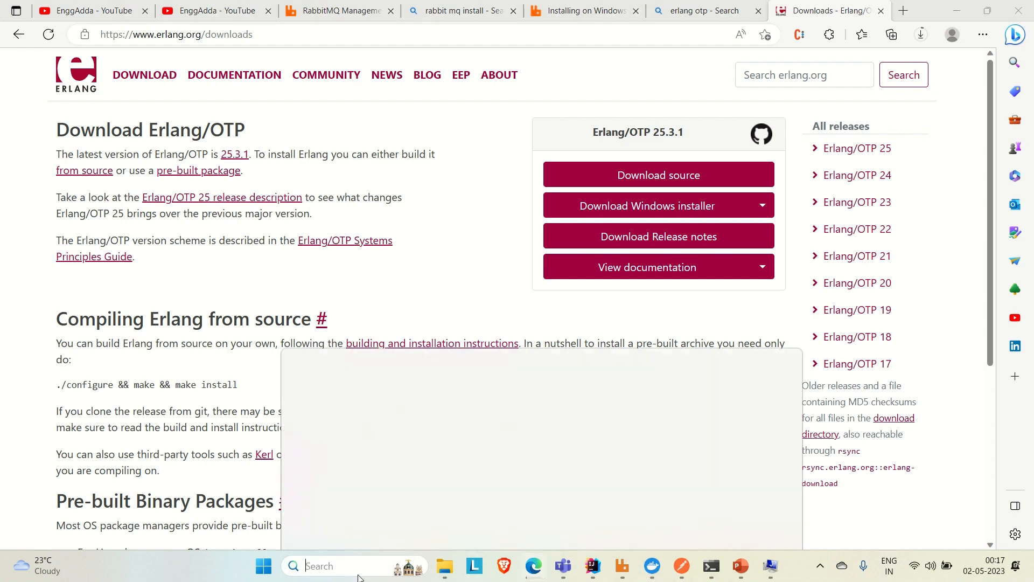
text(s)
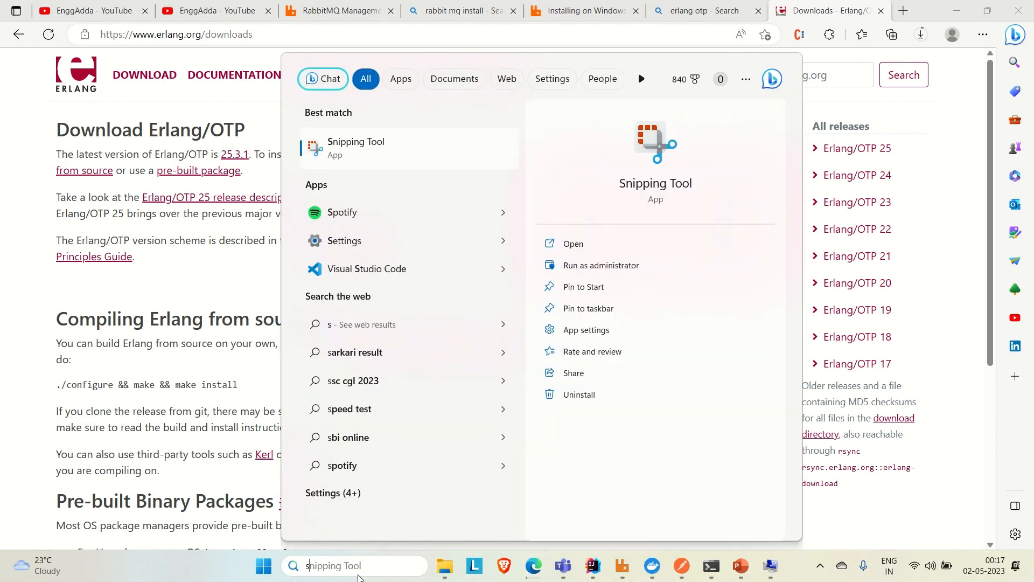
key(BackSpace)
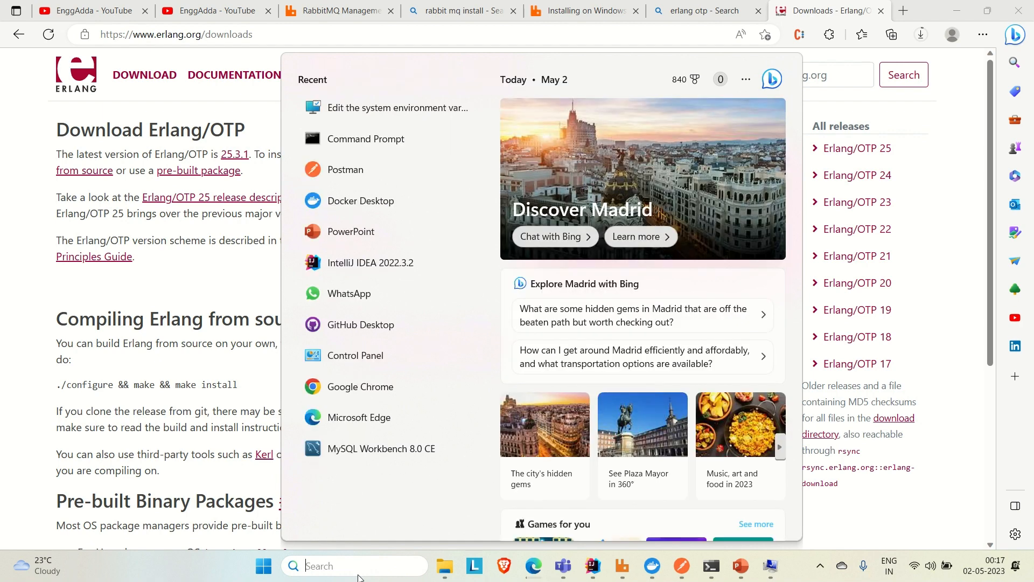
text(rabbit)
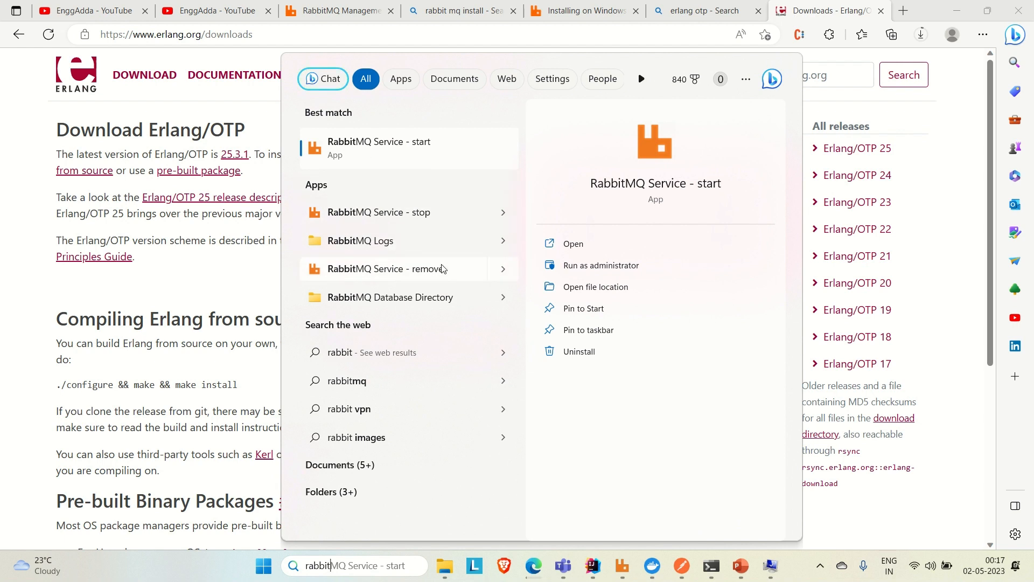
click(401, 156)
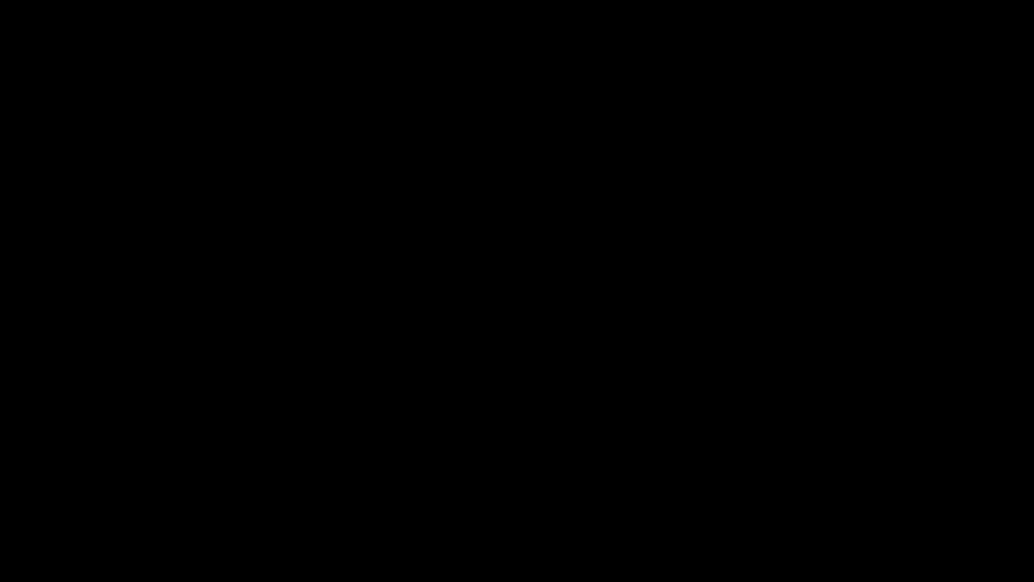
click(438, 391)
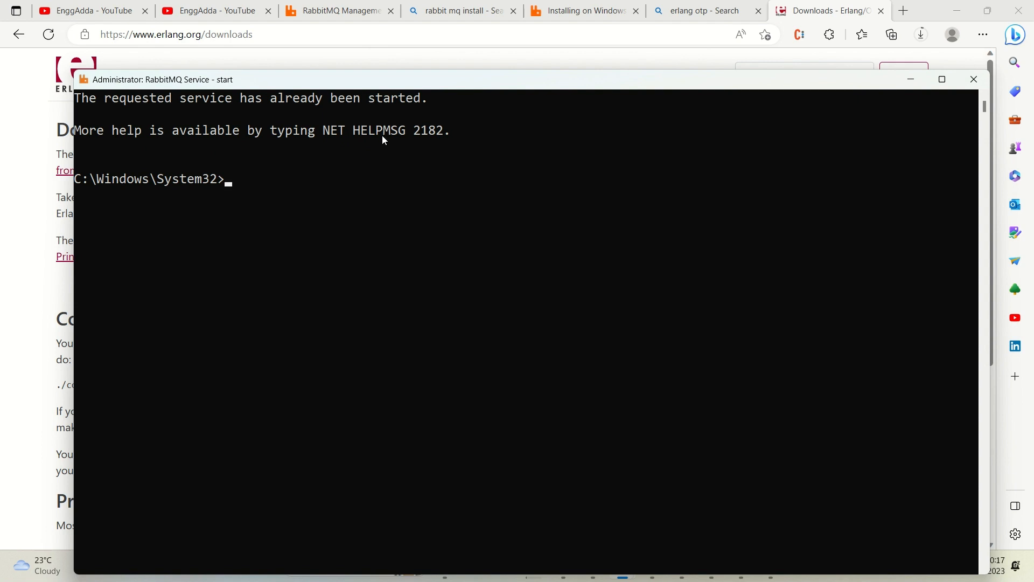
click(912, 84)
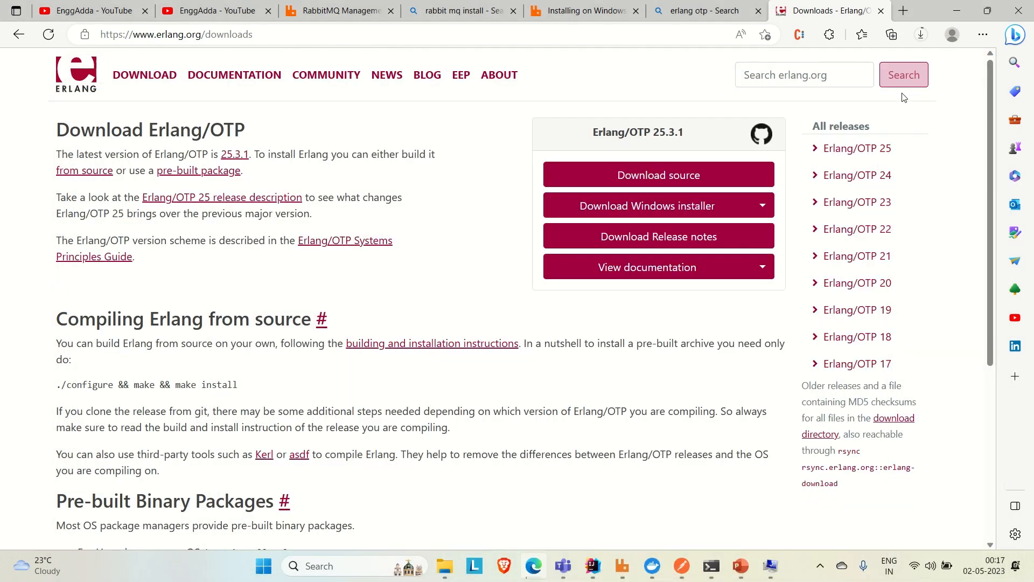
click(901, 7)
text(http)
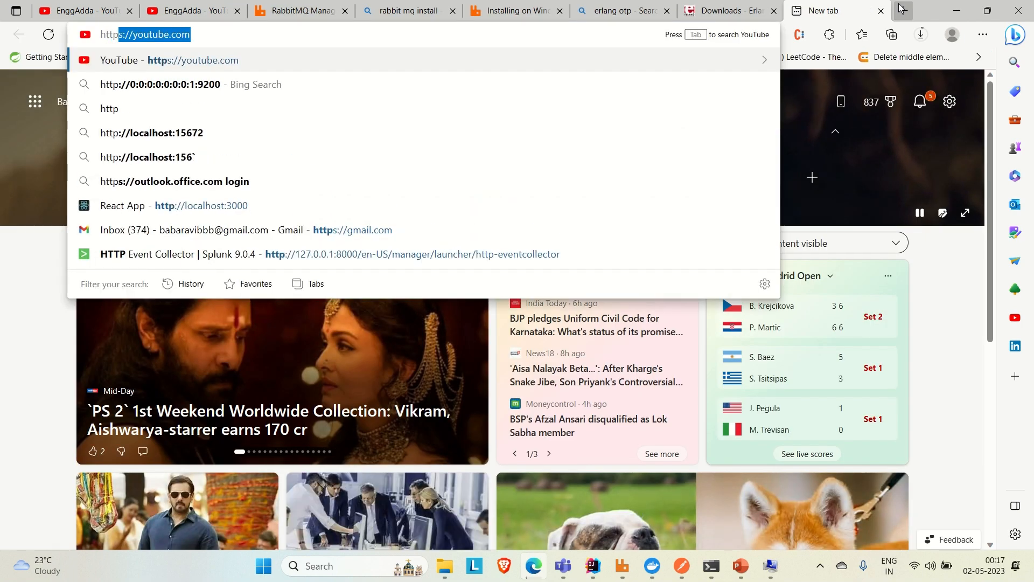
text(://)
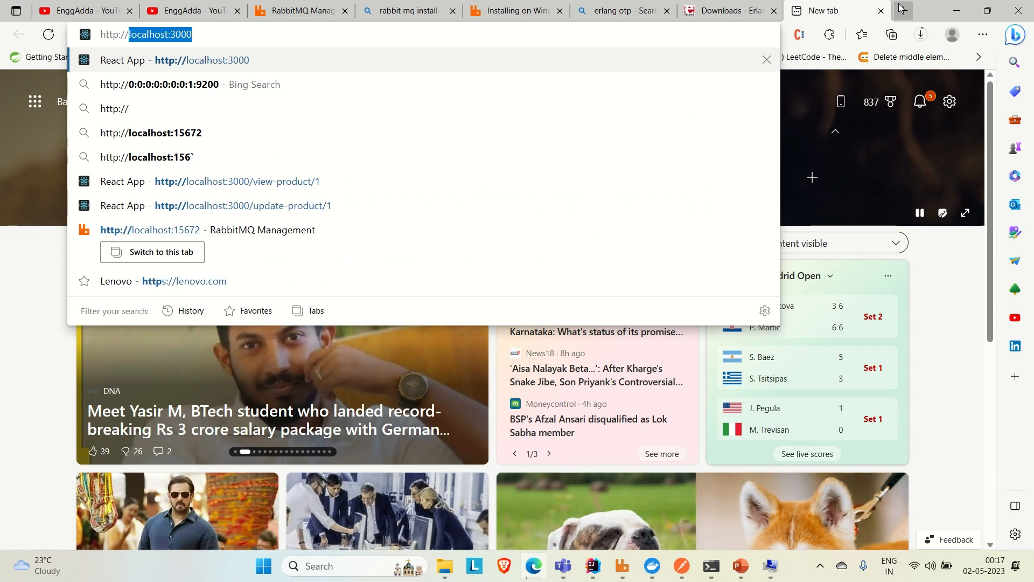
text(localhost:300)
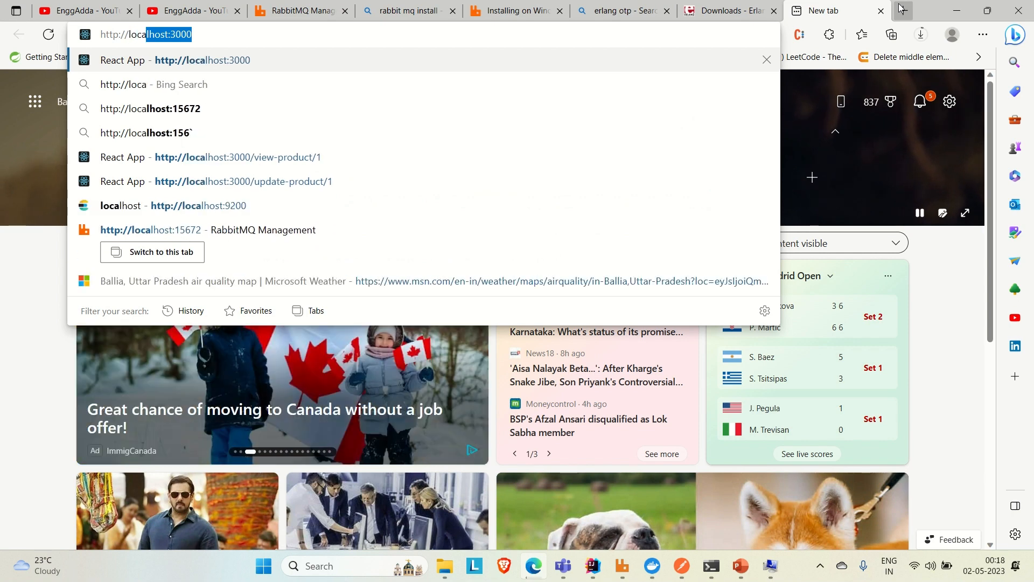
key(BackSpace)
key(BackSpace)
key(BackSpace)
key(BackSpace)
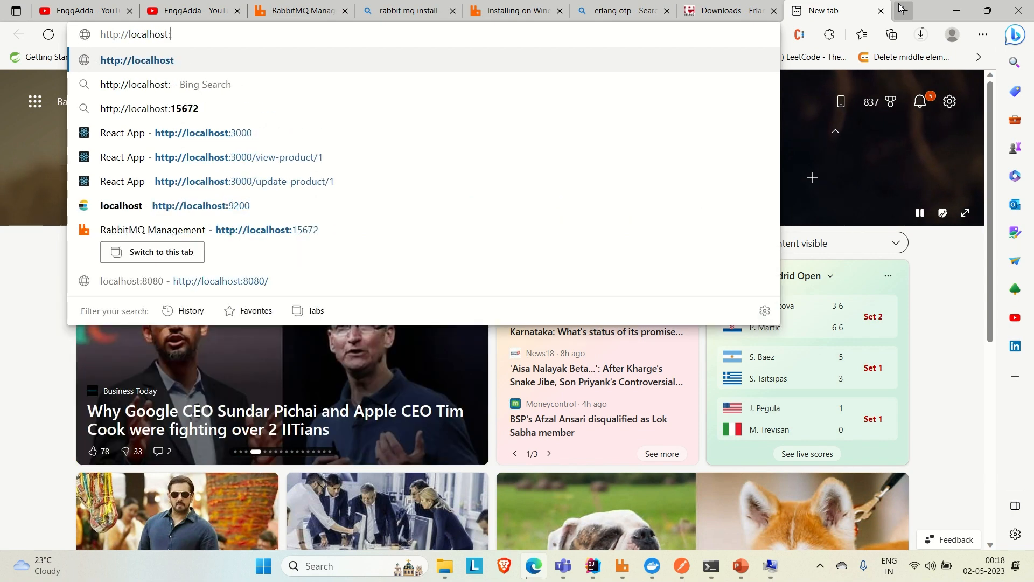
text(:1)
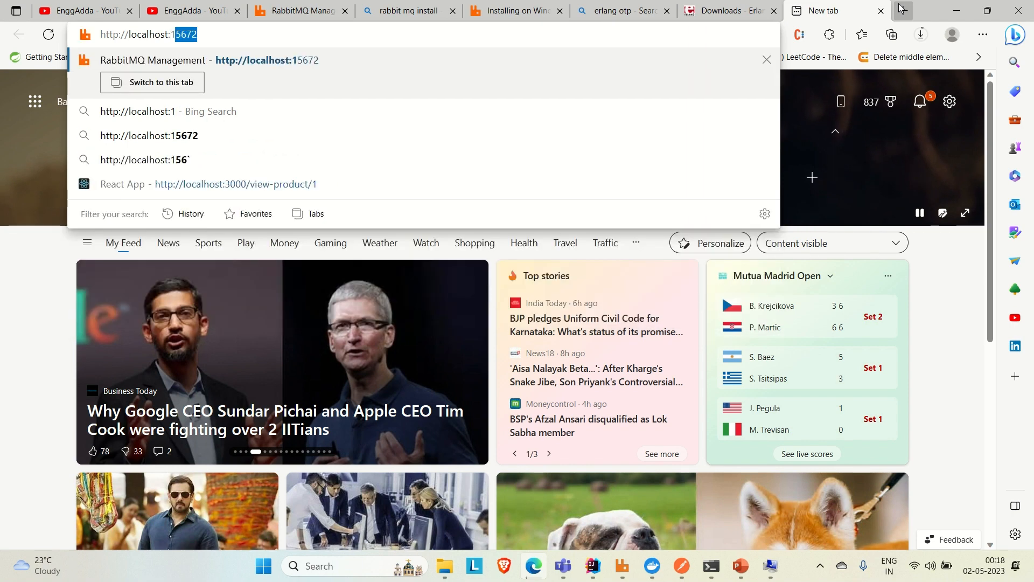
text(5672)
key(Return)
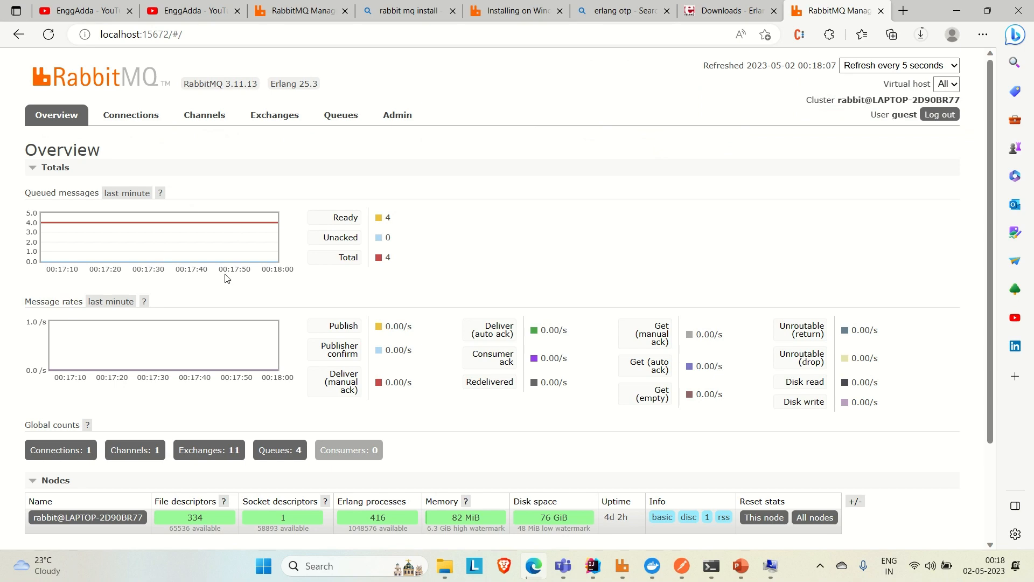
- Examine the RabbitMQ Management Overview, Connections, Channels, Exchanges, Queues and Admin pages
scroll(169, 326, down, 3)
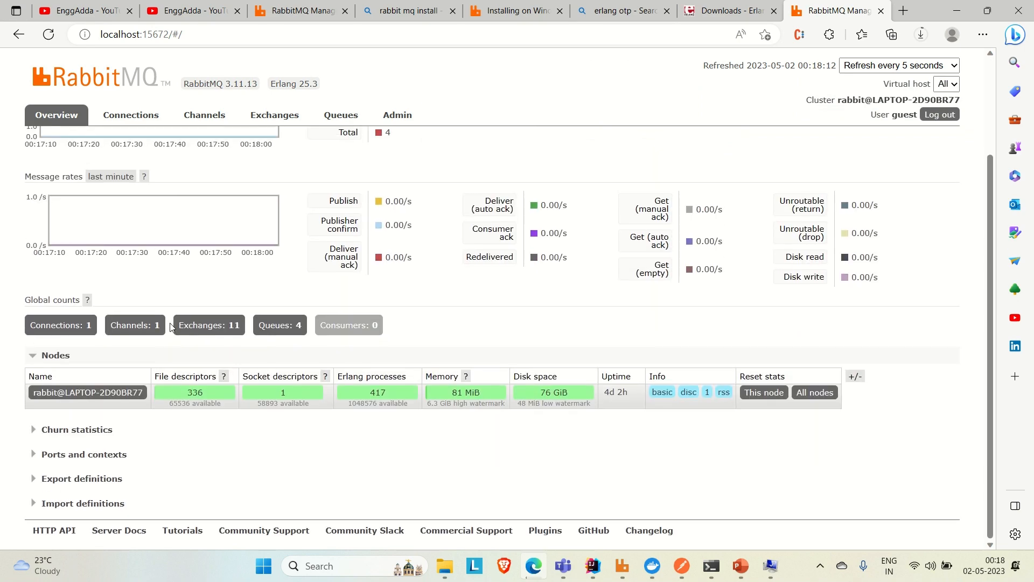
scroll(170, 326, up, 3)
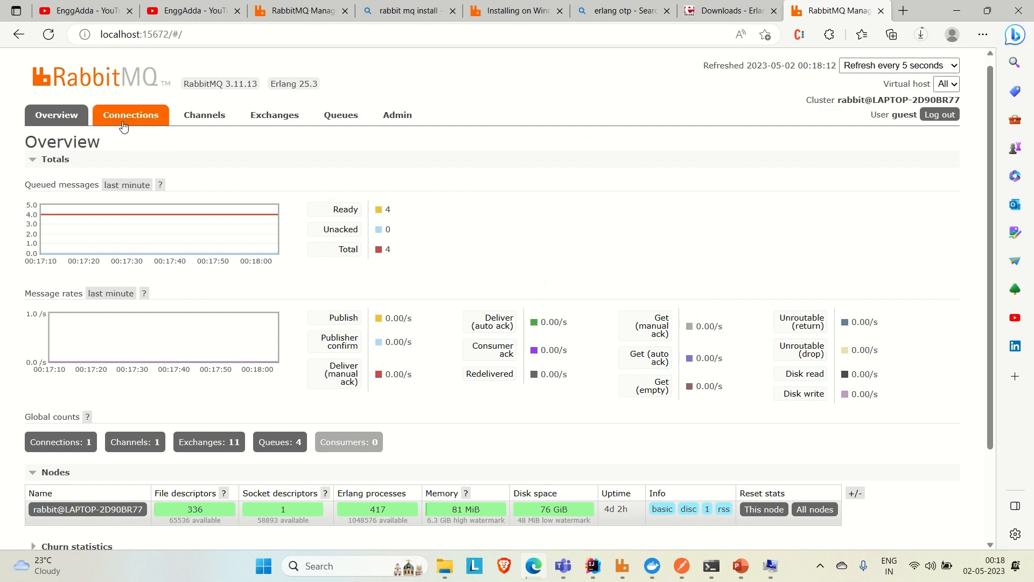
click(123, 122)
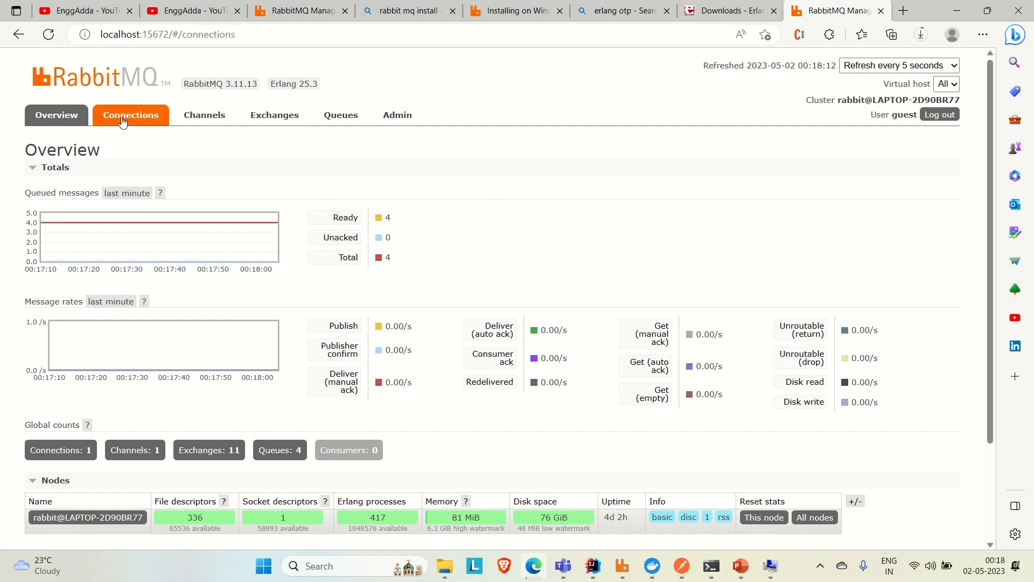
click(204, 117)
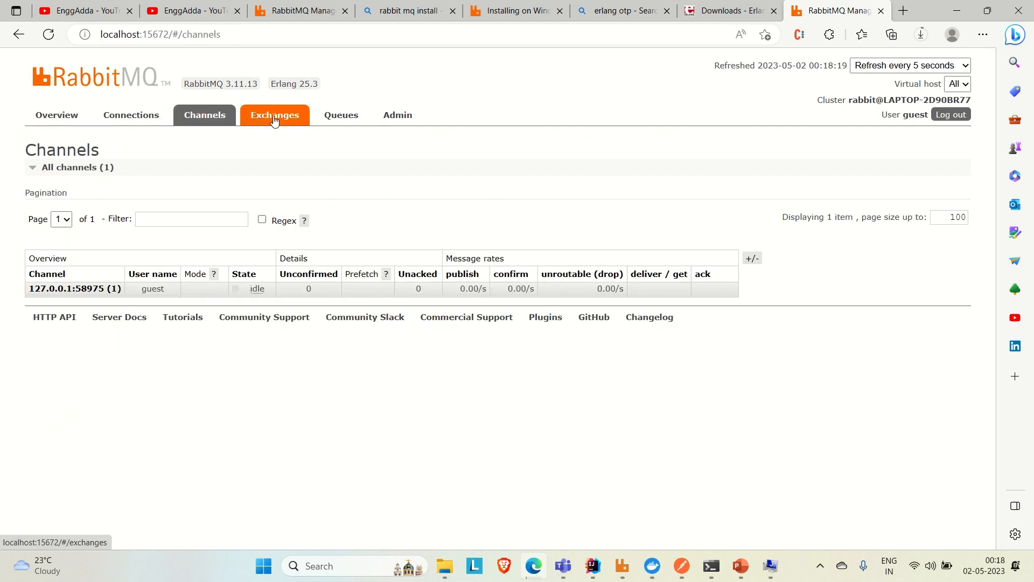
click(275, 118)
click(364, 118)
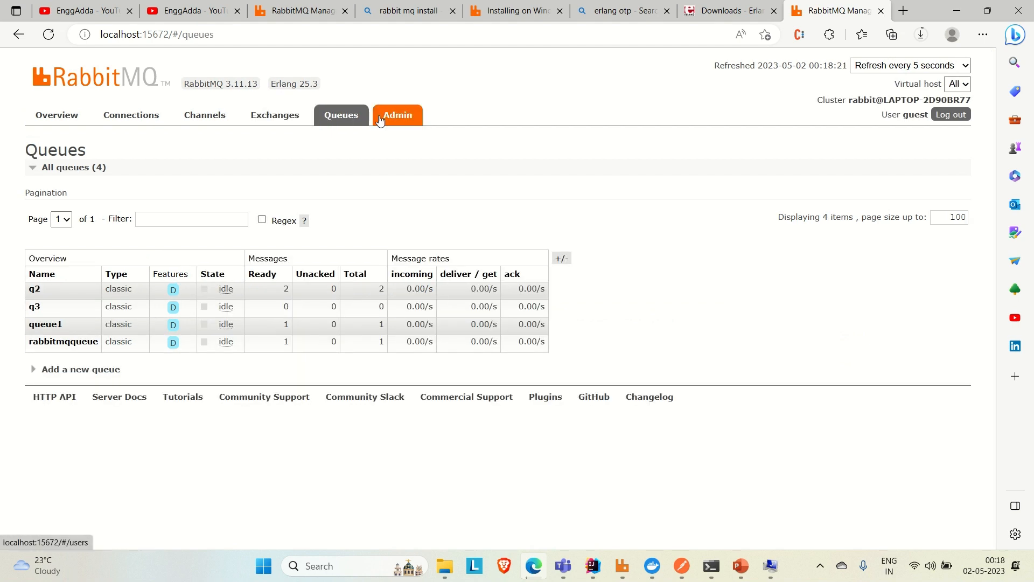
click(380, 118)
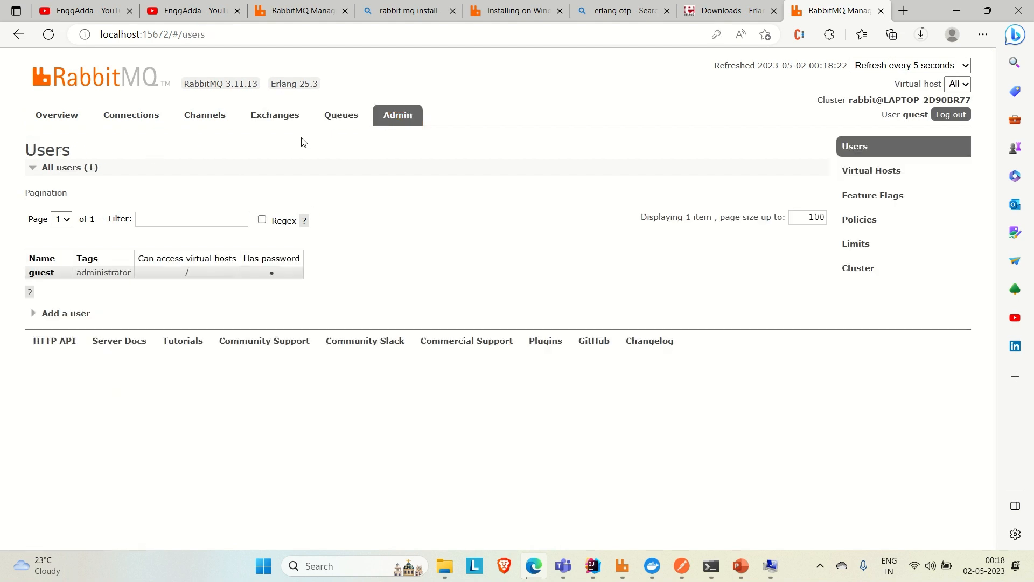